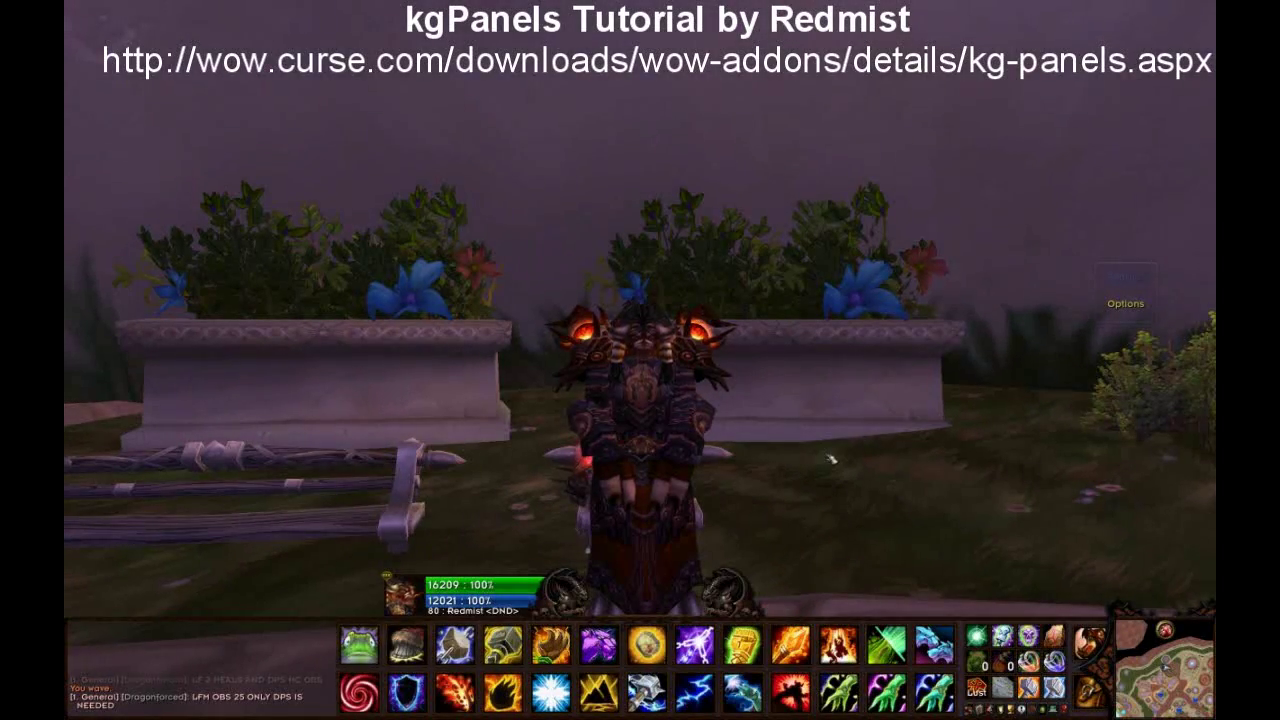
- Send the /wave emote through the chat box
key("Return")
type("/wave")
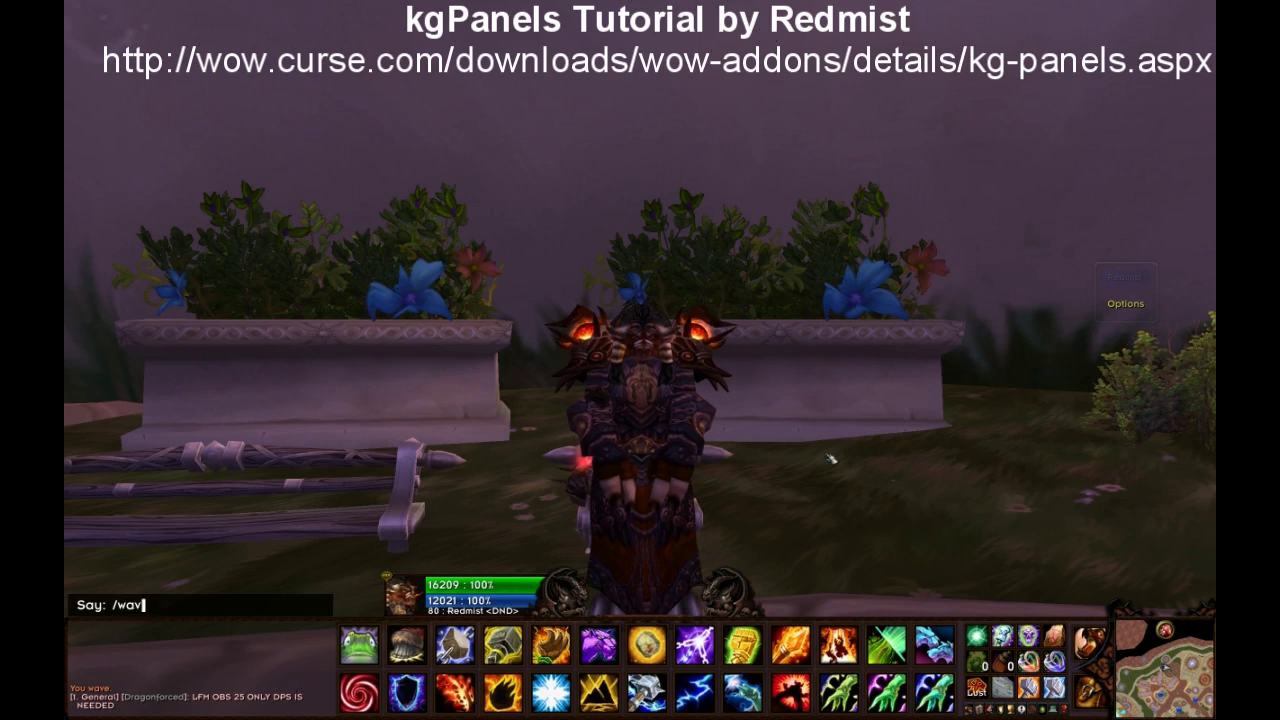
key("Return")
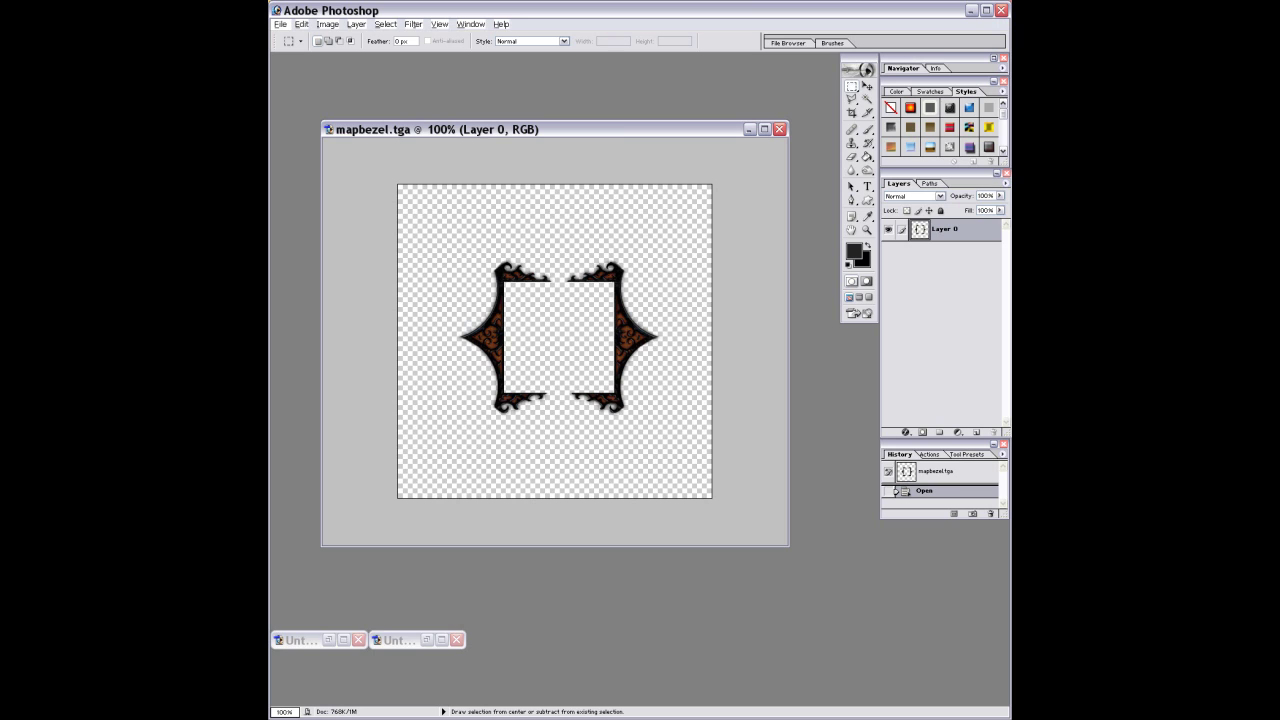
- Open Save As for mapbezel.tga to store a Targa copy in the Textures folder
key("ctrl+shift+s")
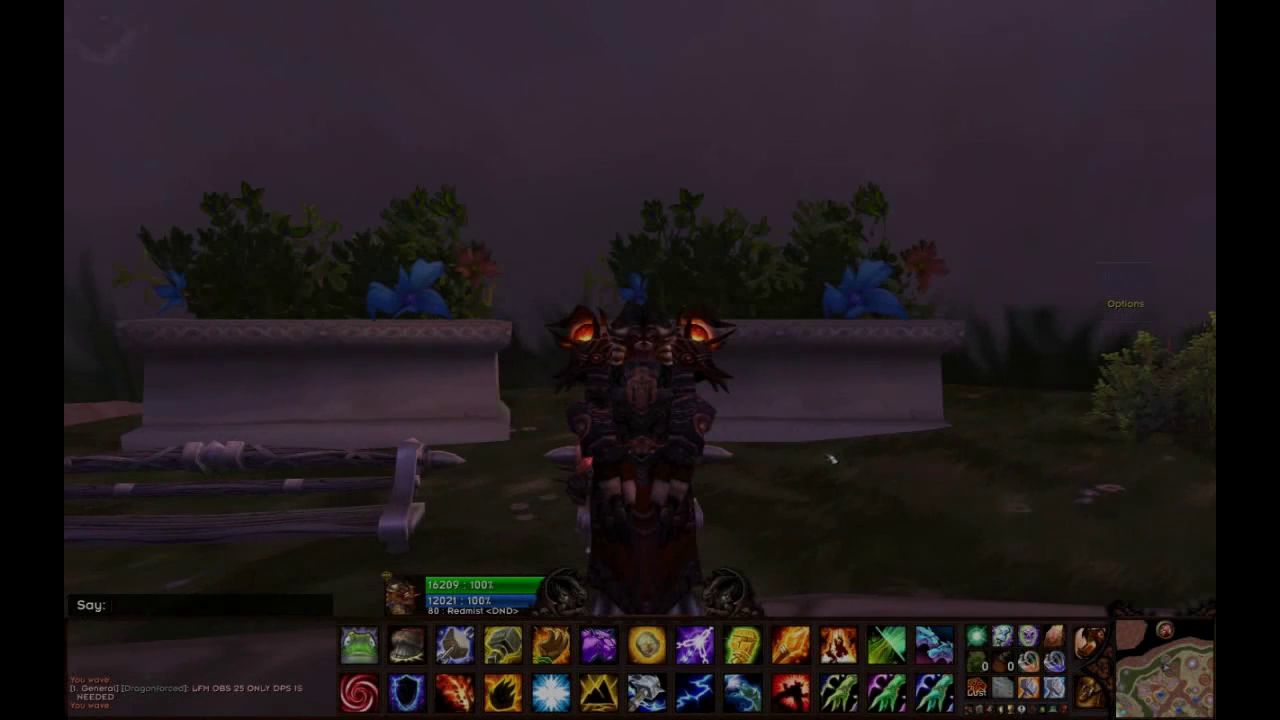
- Open the kgPanels config and start a new Background artwork named ChatFlare
type("/kgpanels config")
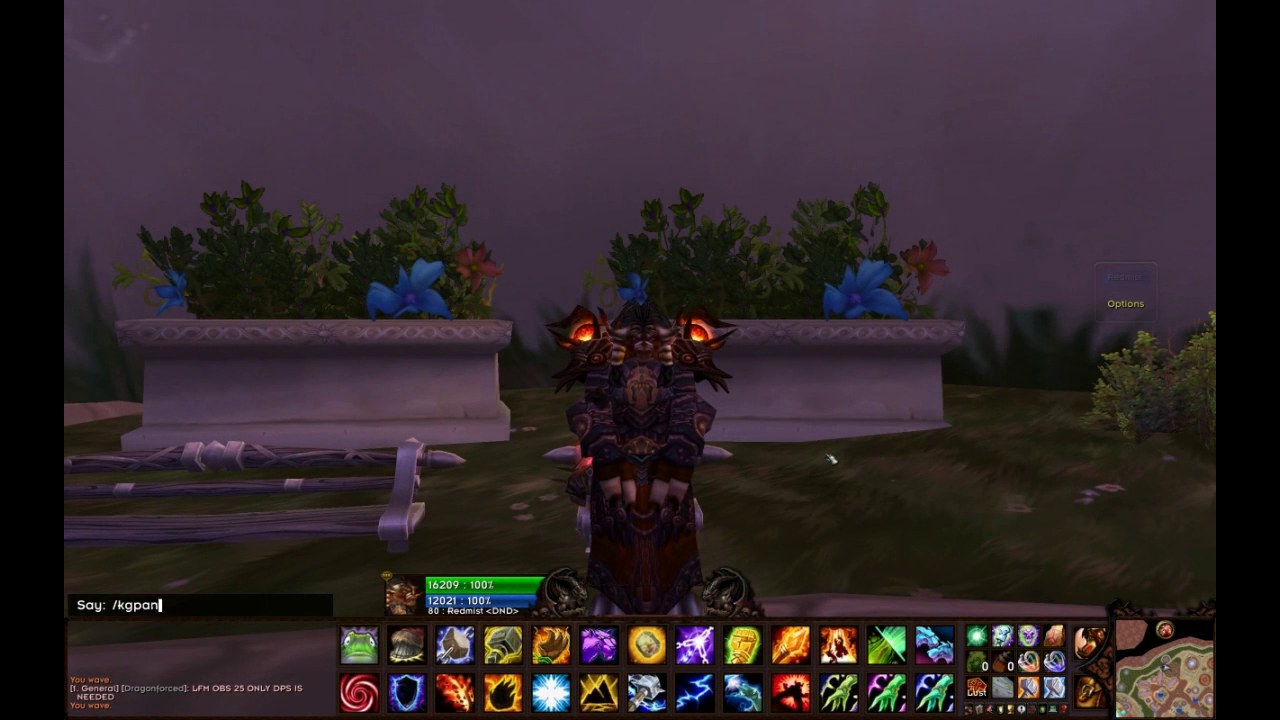
key("Return")
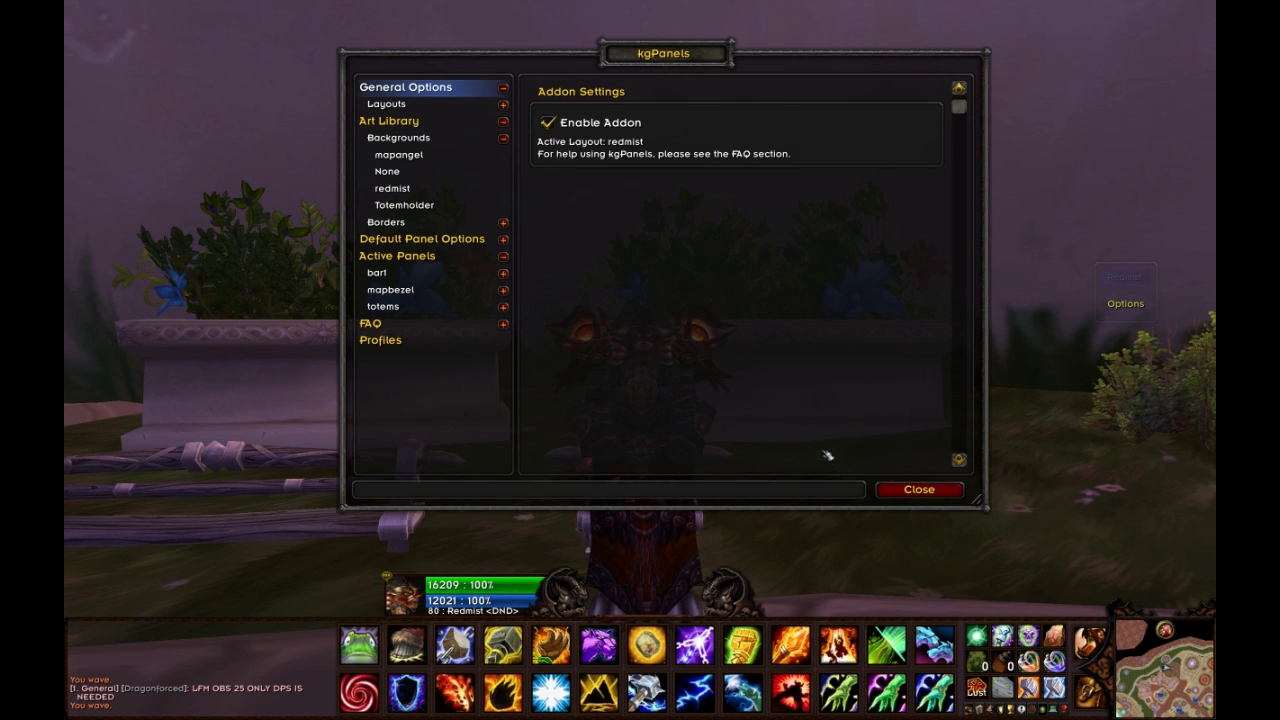
left_click(462, 126)
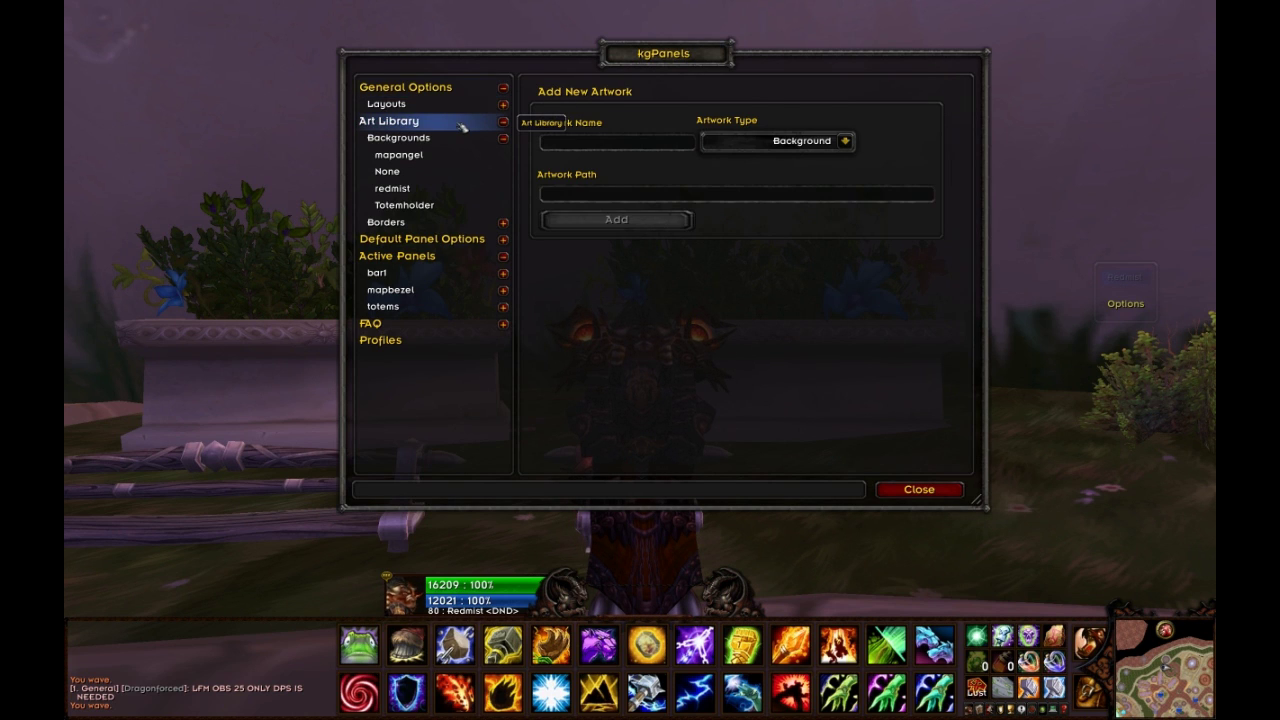
left_click(845, 141)
left_click(782, 176)
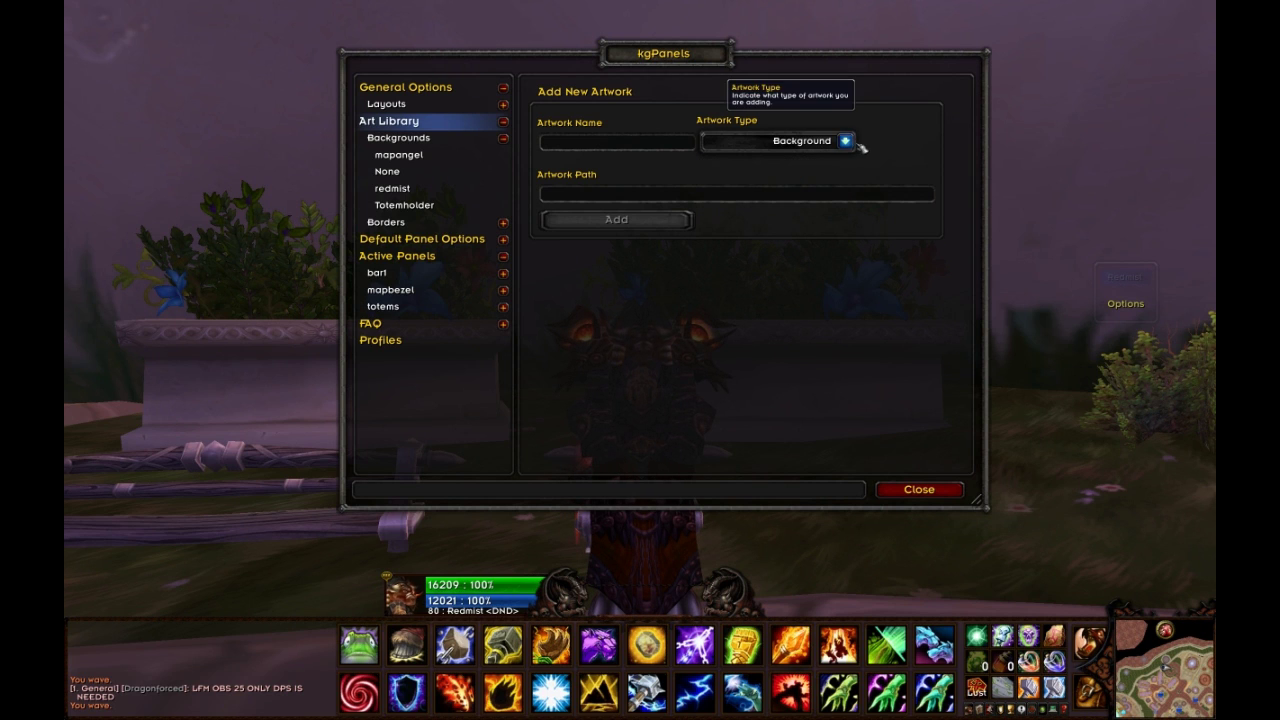
left_click(631, 148)
type("Cha")
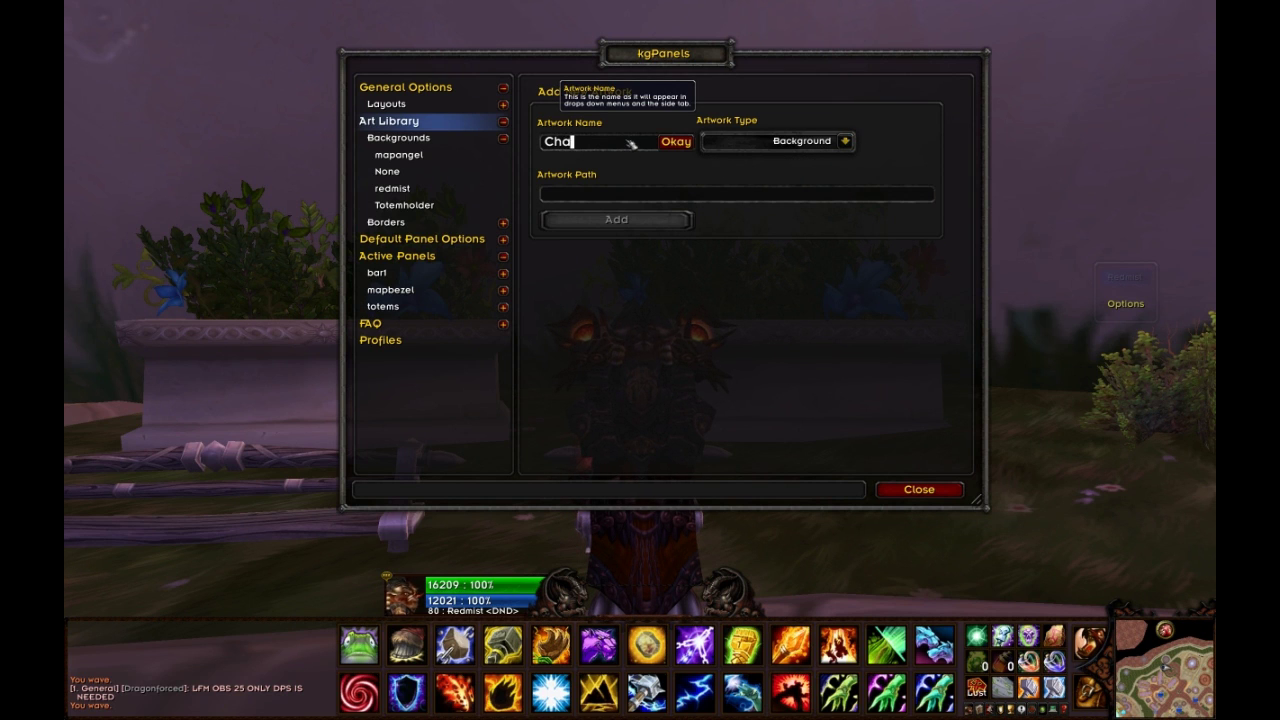
type("tFlare")
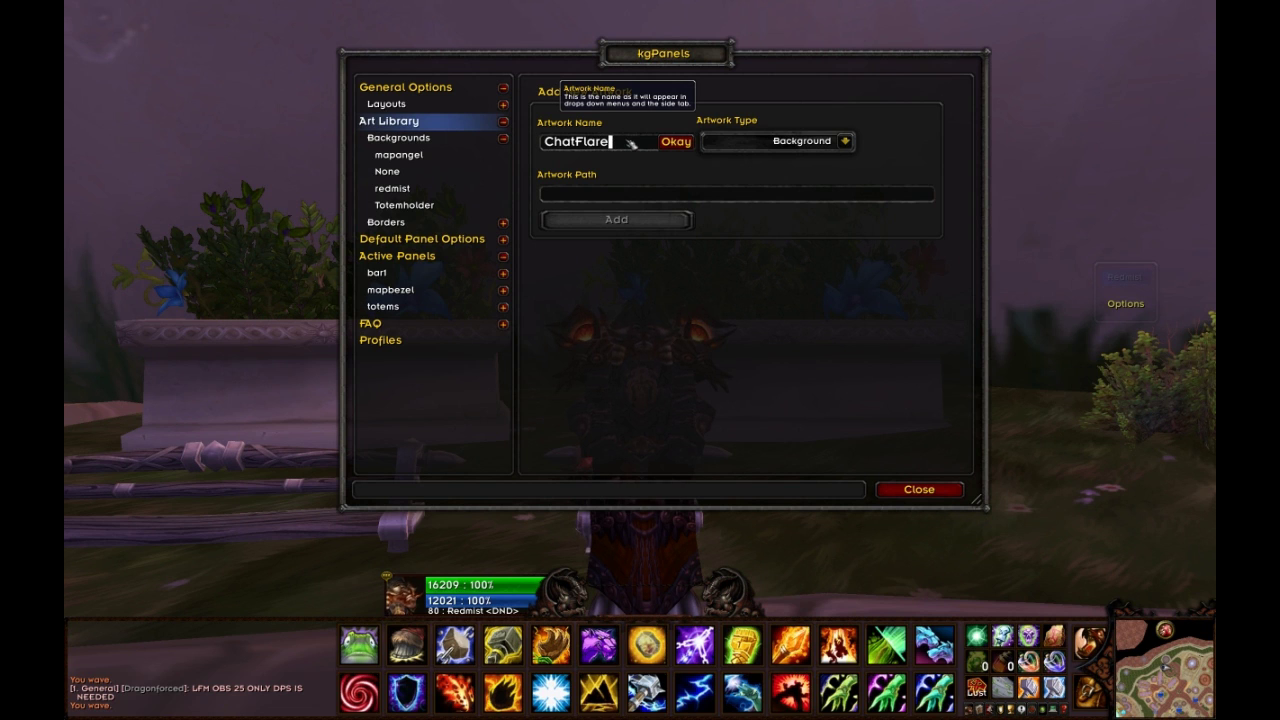
left_click(676, 143)
- Copy the existing mapangel artwork's path into the new artwork's path field
left_click(637, 196)
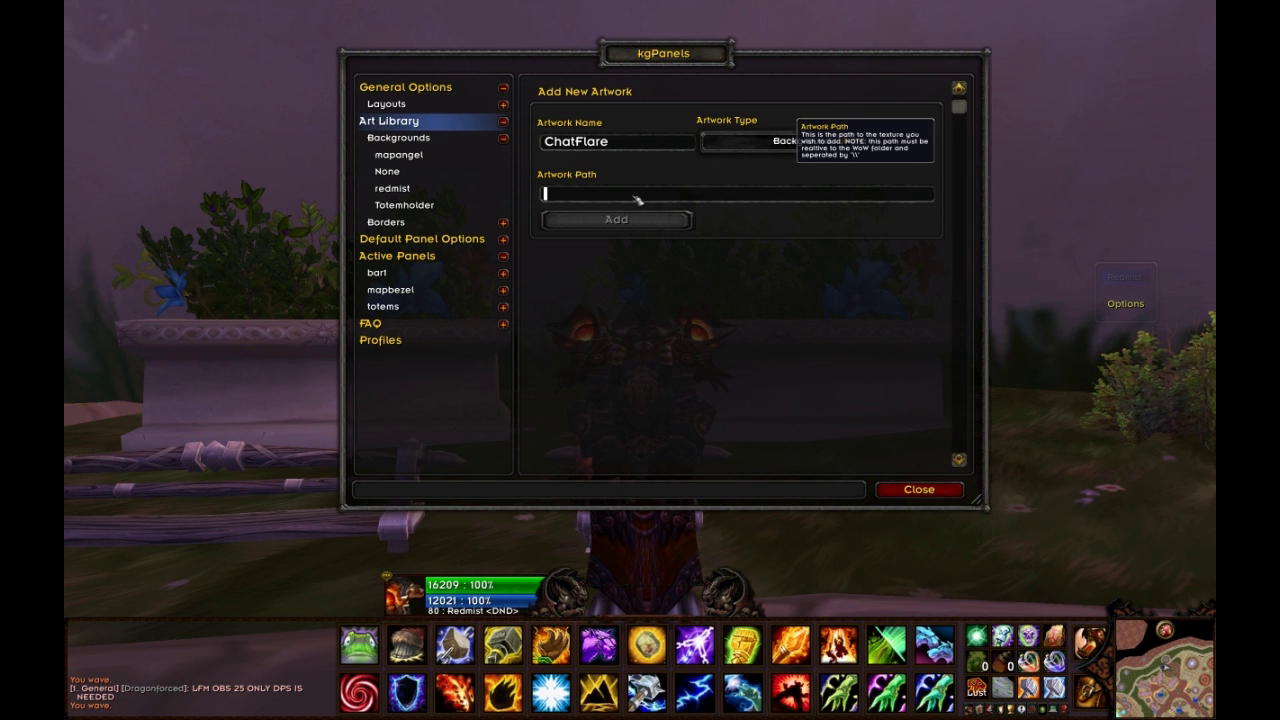
left_click(412, 158)
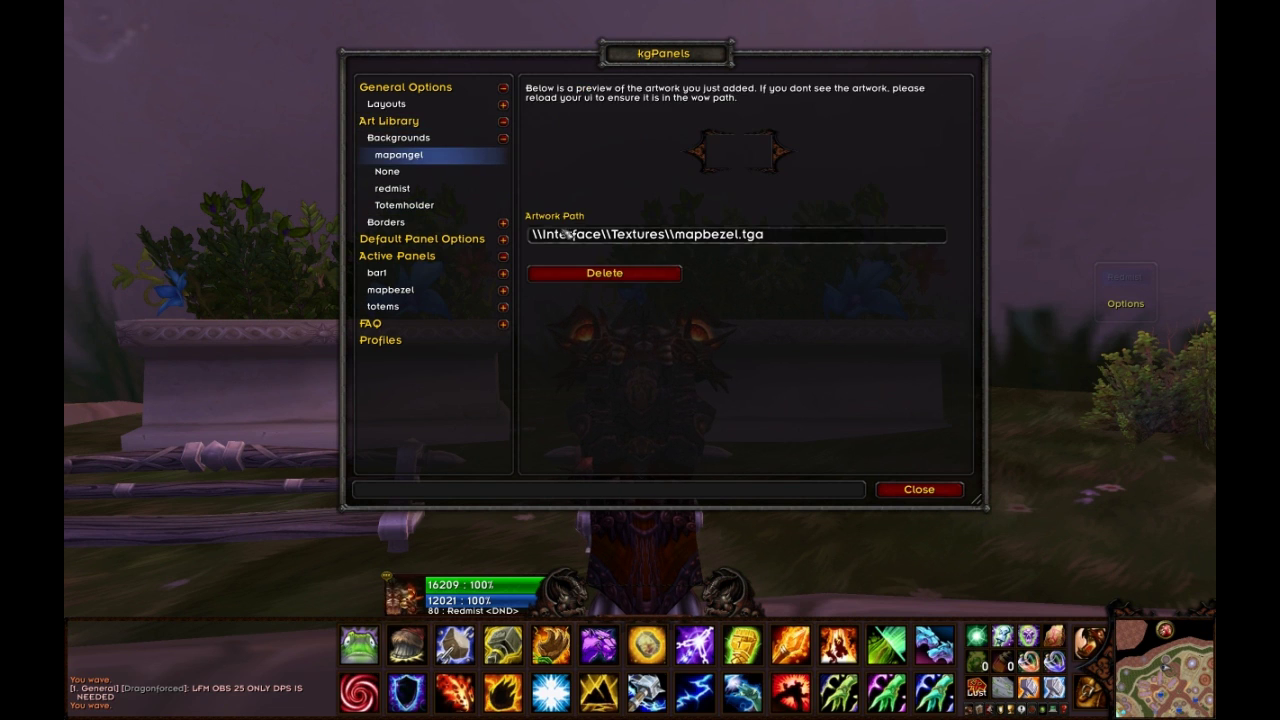
left_click(781, 236)
key("ctrl+c")
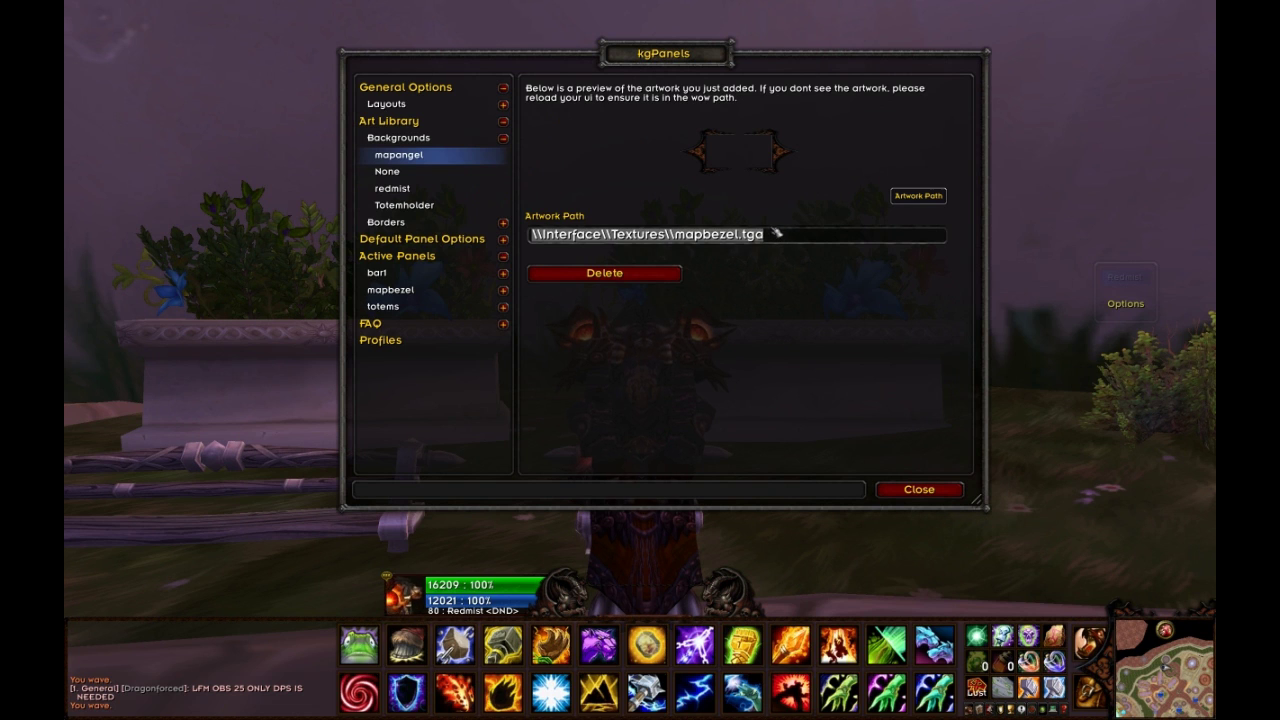
left_click(389, 120)
left_click(588, 196)
key("ctrl+v")
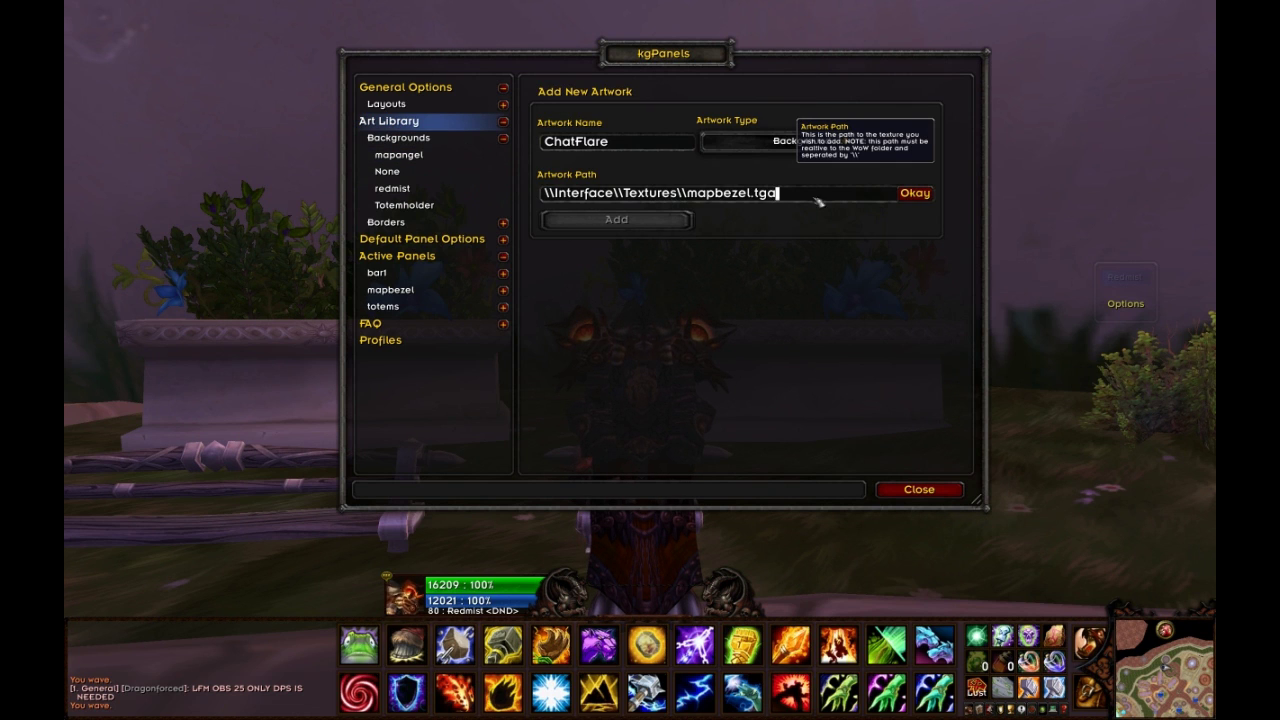
key("Return")
- Change the path to \\Interface\\Textures\\sidebezel.tga and add ChatFlare to the library
left_click(720, 195)
key("BackSpace")
key("BackSpace")
key("BackSpace")
type("side")
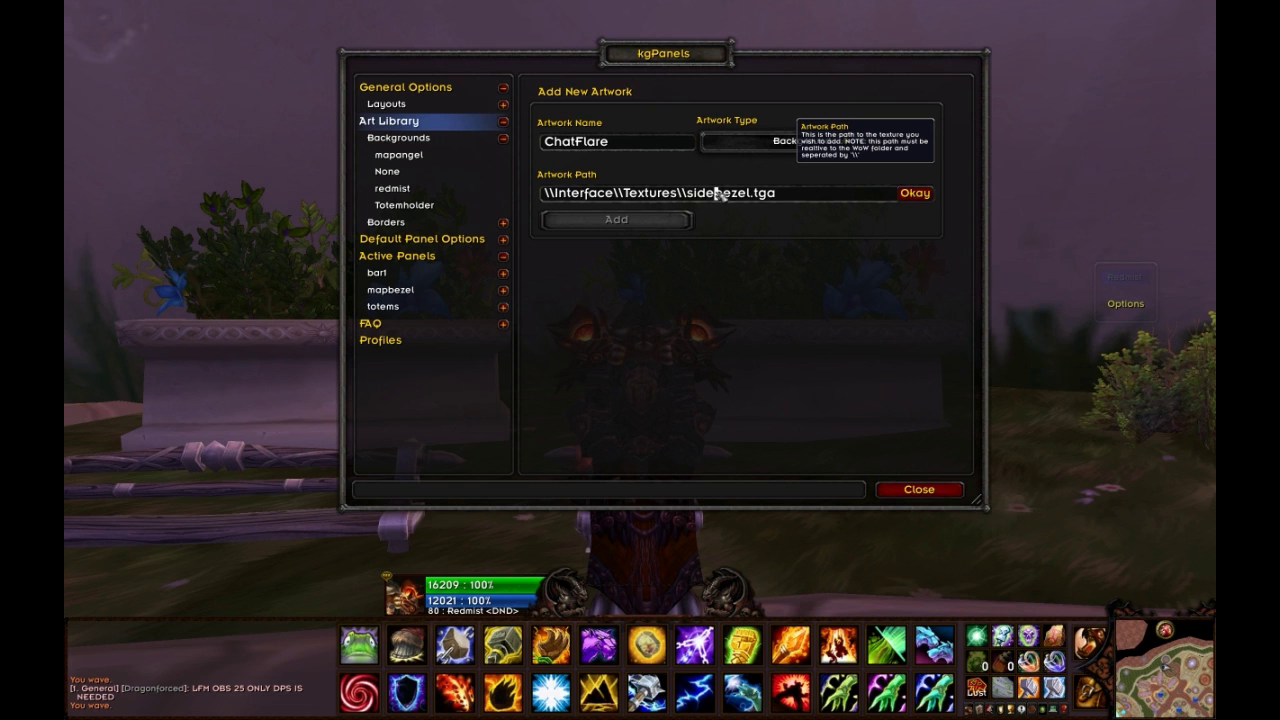
left_click(912, 194)
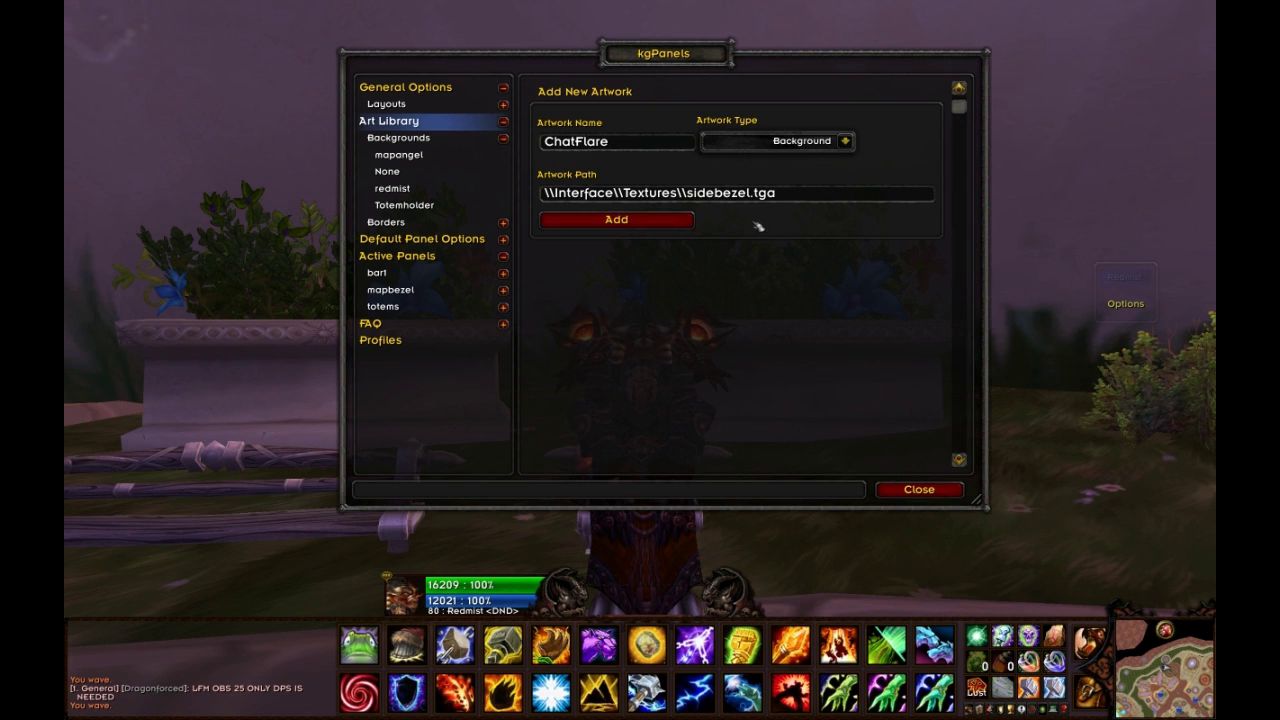
left_click(680, 228)
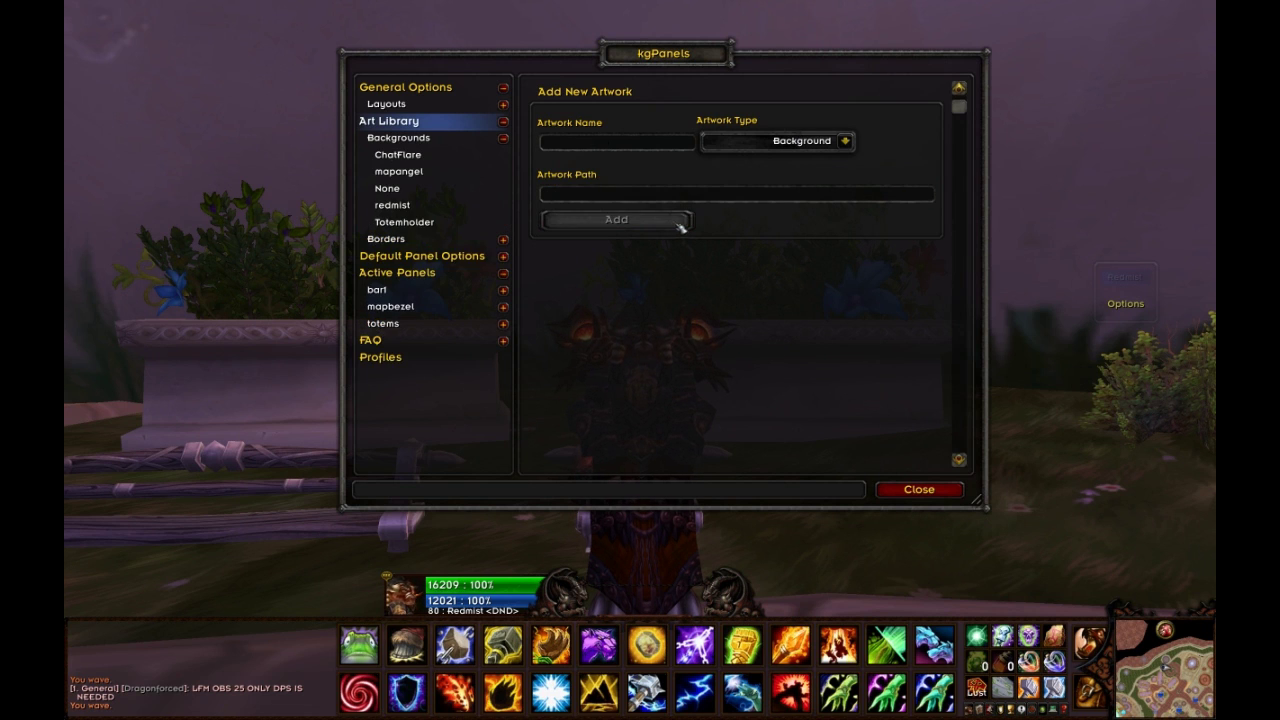
- Create a new kgPanels panel named ChatFlare
left_click(428, 159)
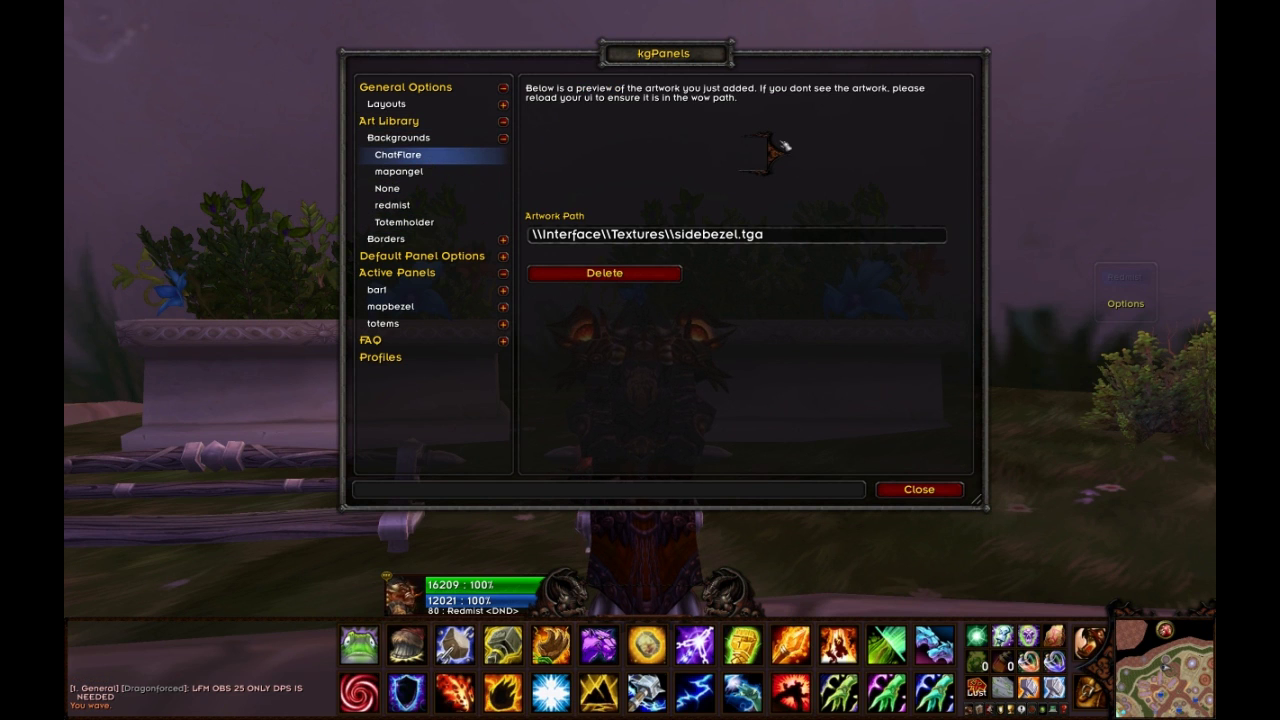
left_click(445, 280)
left_click(555, 141)
type("ChatFlare")
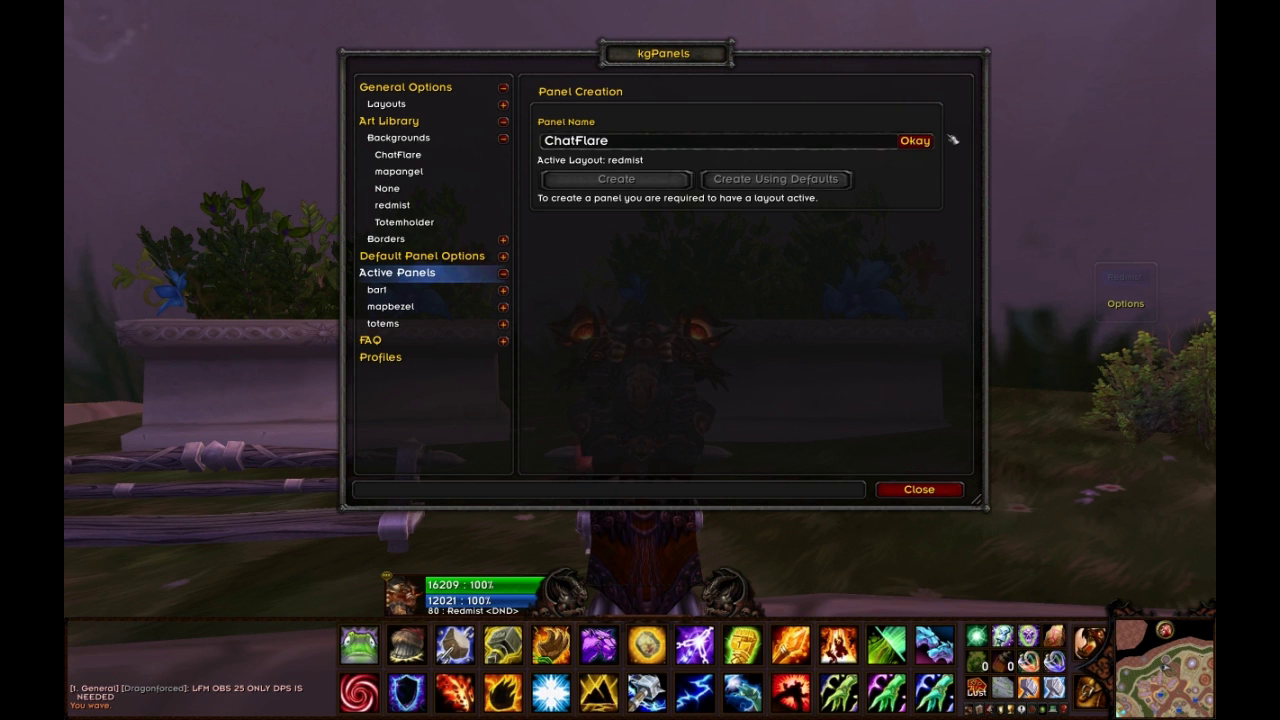
key("Return")
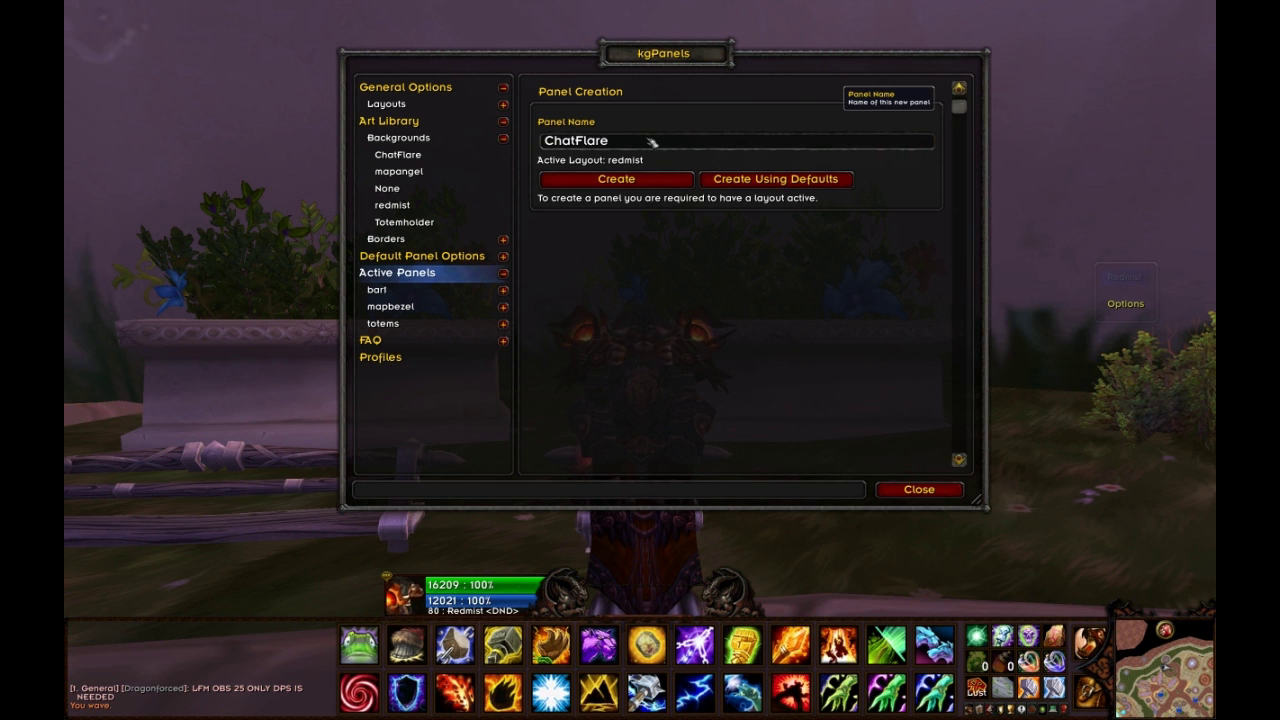
left_click(617, 178)
- Move the ChatFlare panel frame to the upper right and enlarge it
left_click_drag(688, 58, 185, 112)
left_click_drag(691, 318, 943, 36)
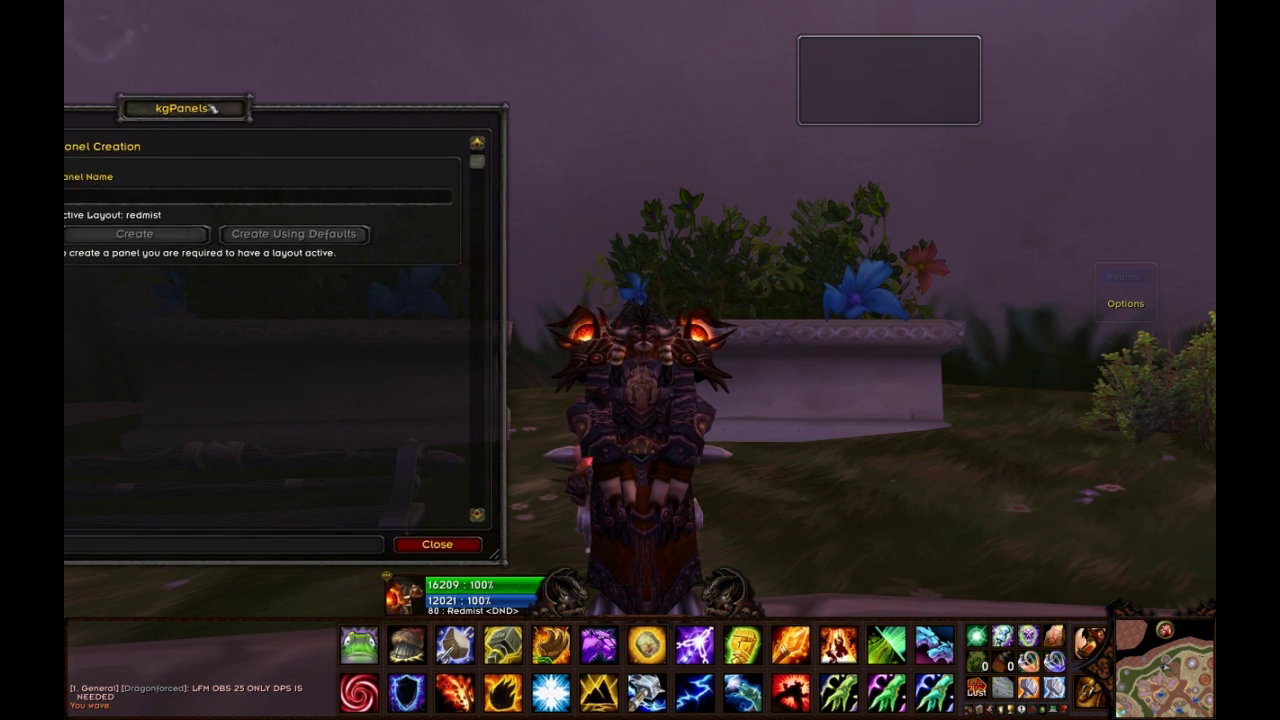
left_click_drag(157, 110, 455, 32)
left_click_drag(979, 122, 1047, 229)
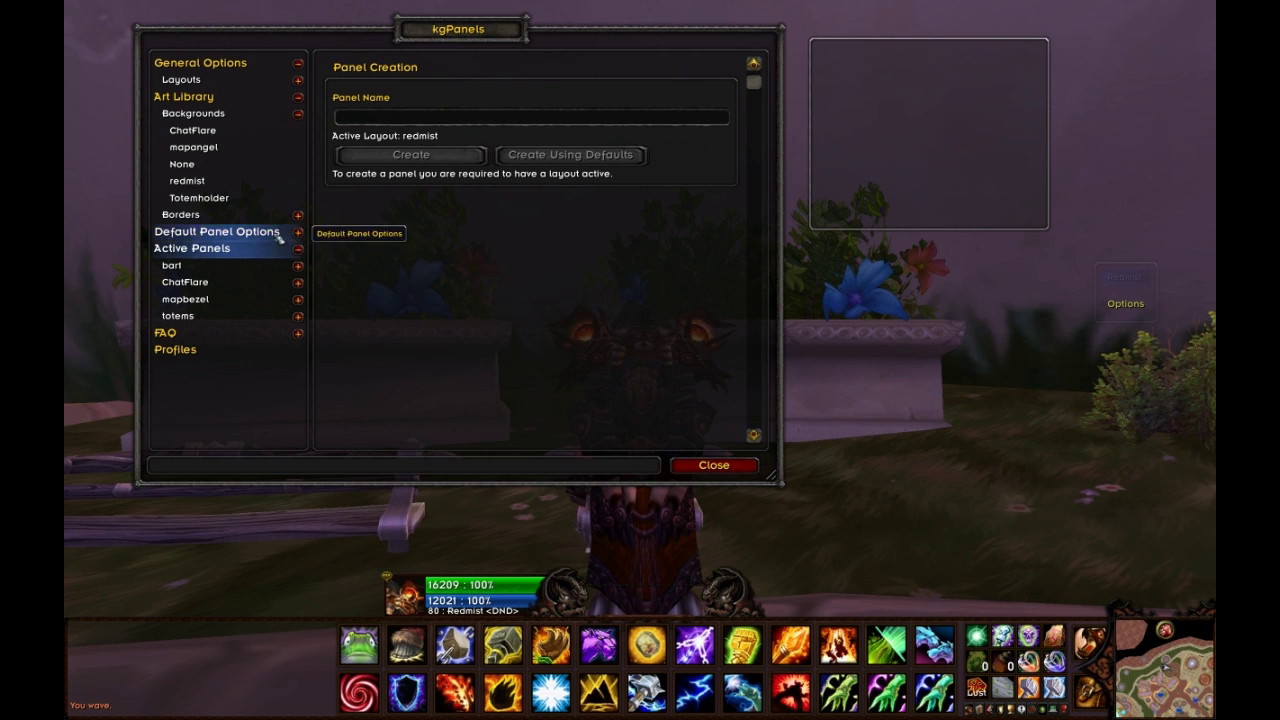
- Set the ChatFlare panel's Background Color Style to None
left_click(254, 283)
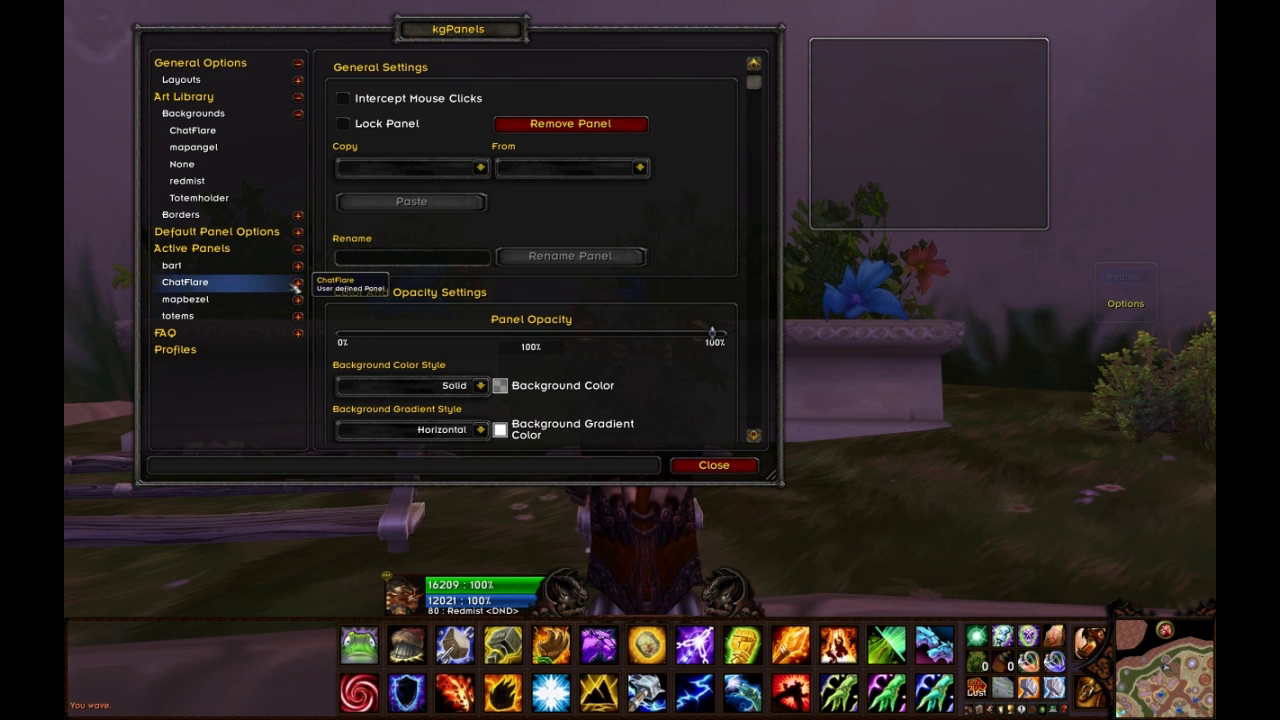
left_click(297, 282)
left_click_drag(754, 82, 755, 192)
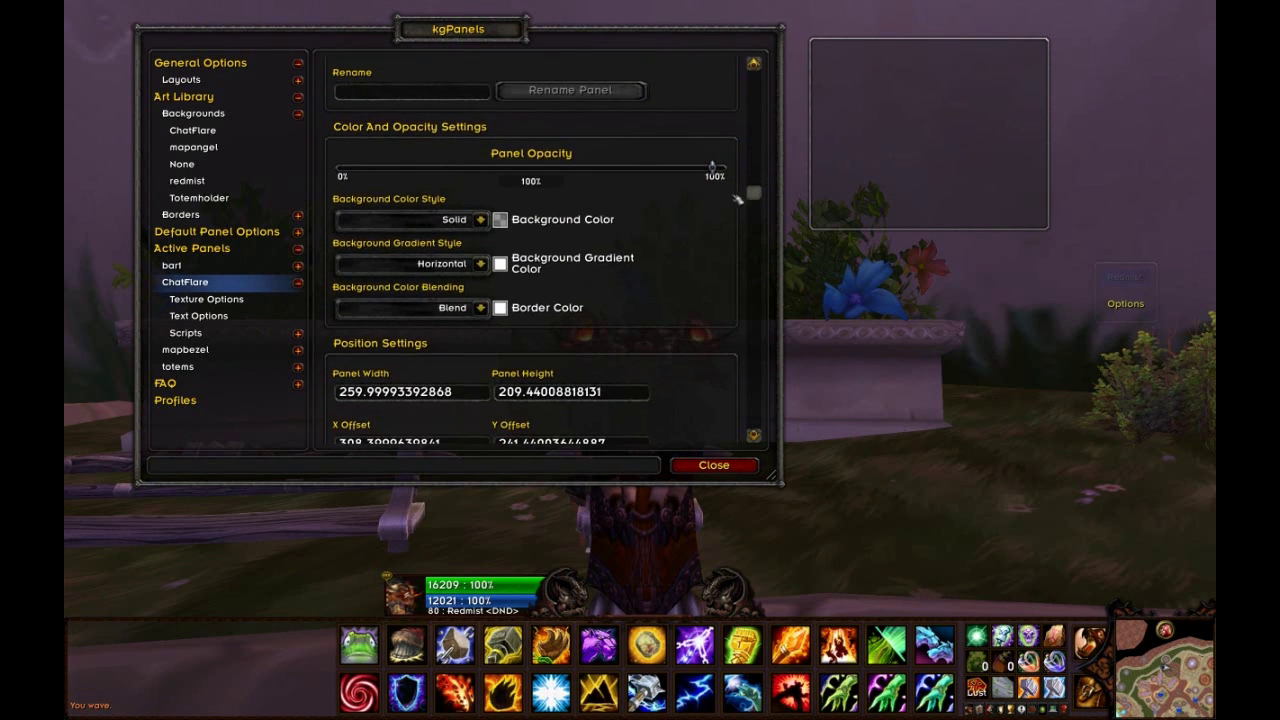
left_click(480, 221)
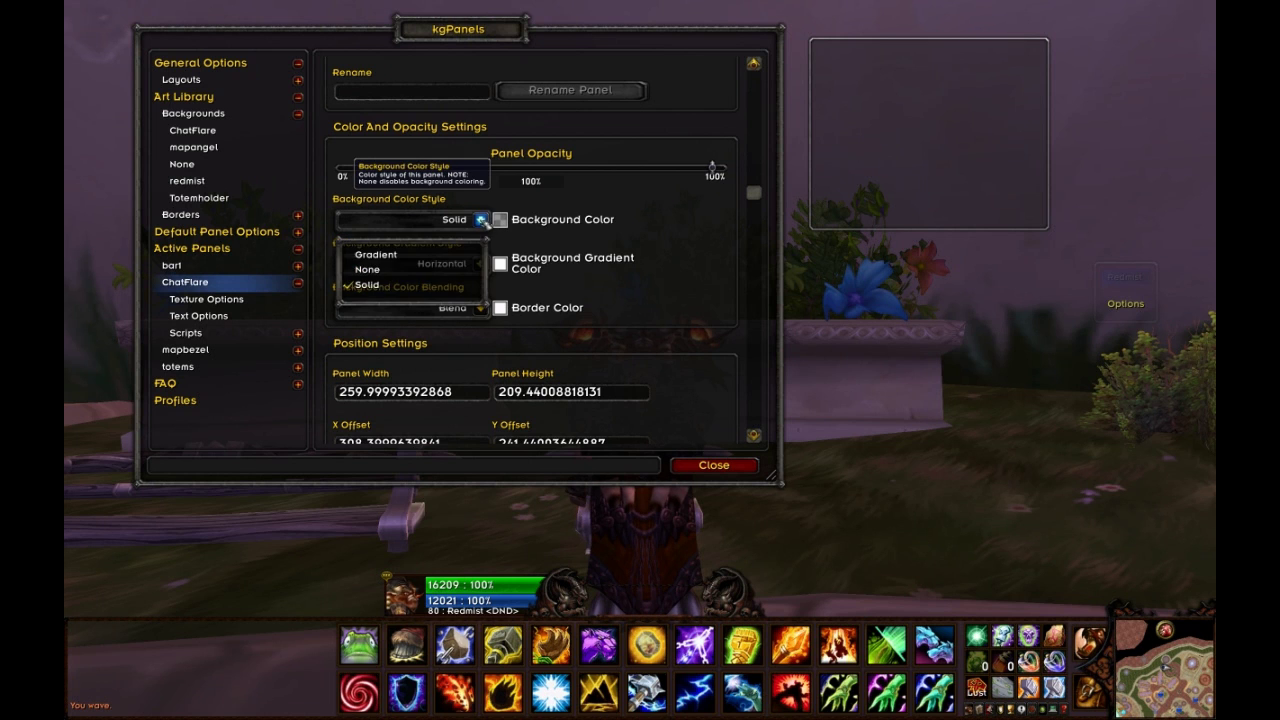
left_click(396, 265)
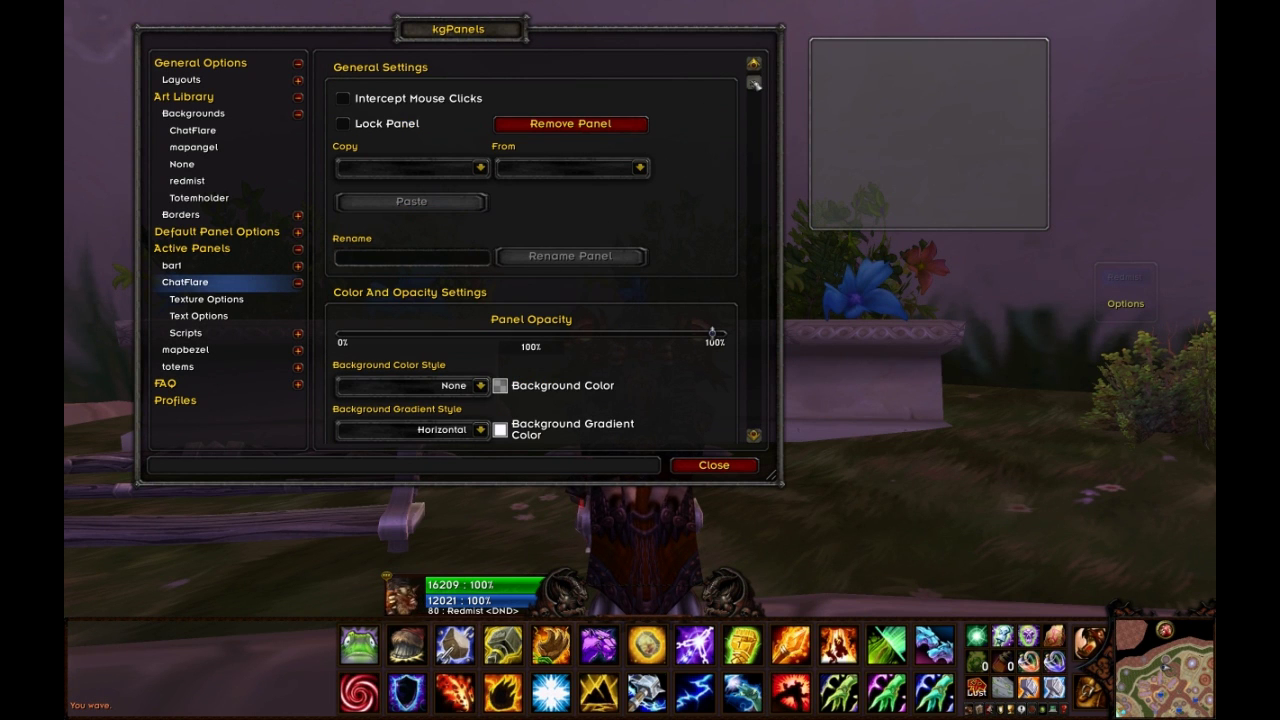
- Set the ChatFlare panel's Strata to High
left_click_drag(756, 85, 755, 388)
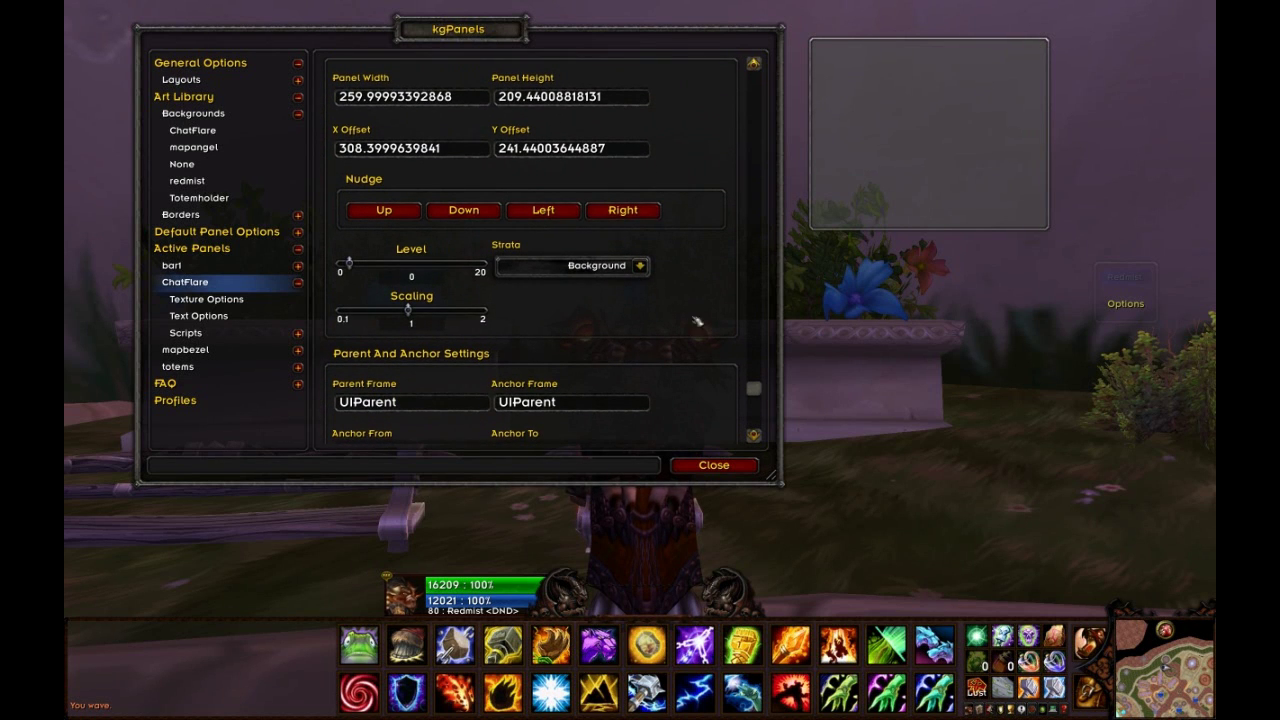
left_click(641, 266)
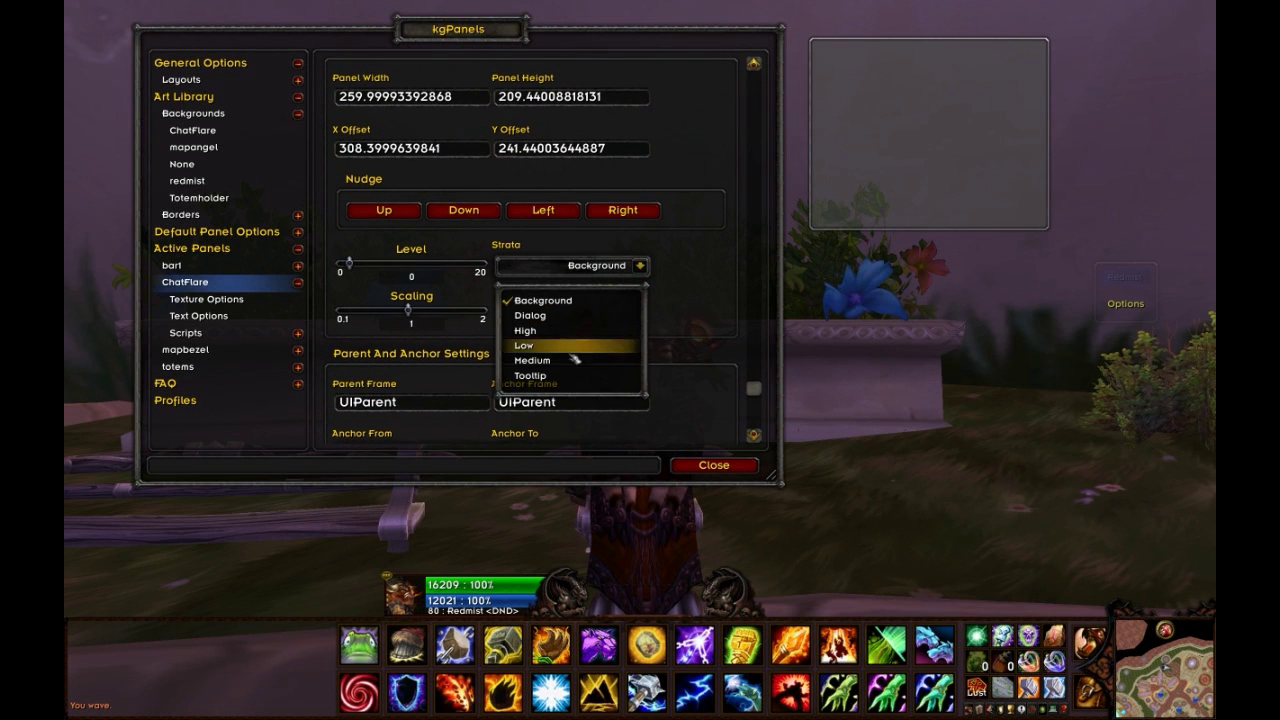
left_click(557, 332)
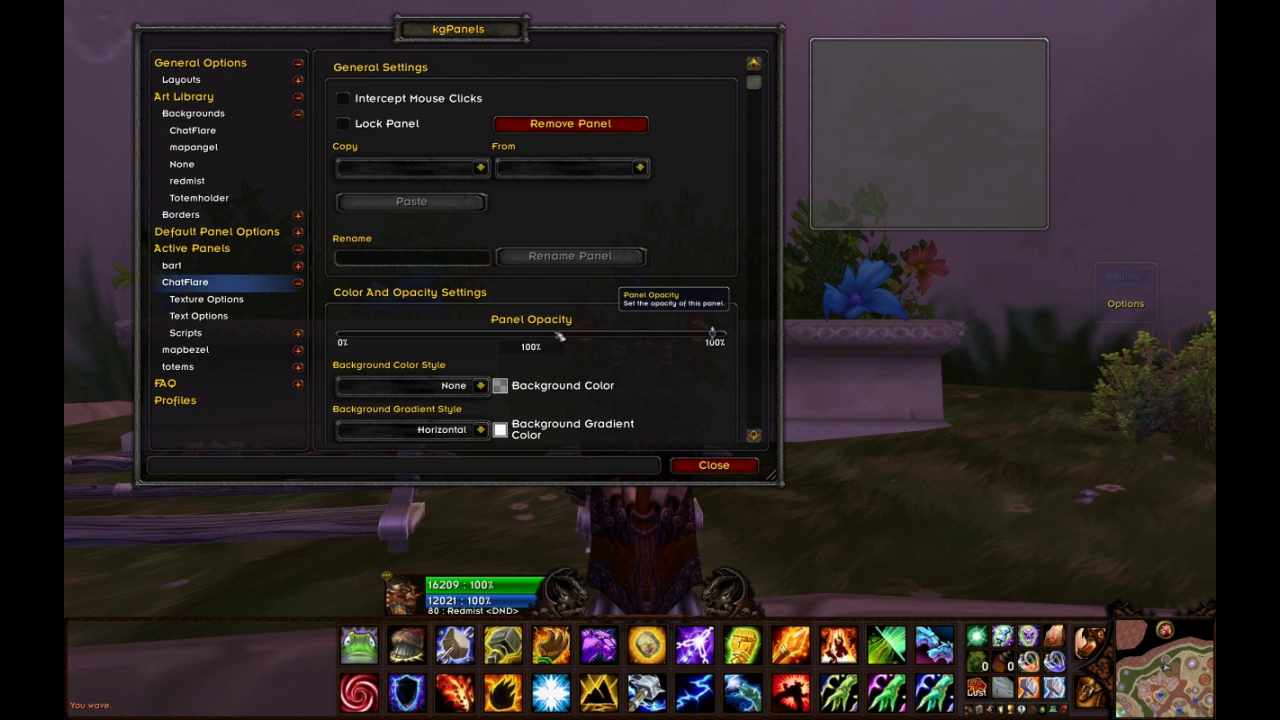
- Look through the ChatFlare panel's background texture list, then close it
left_click(274, 300)
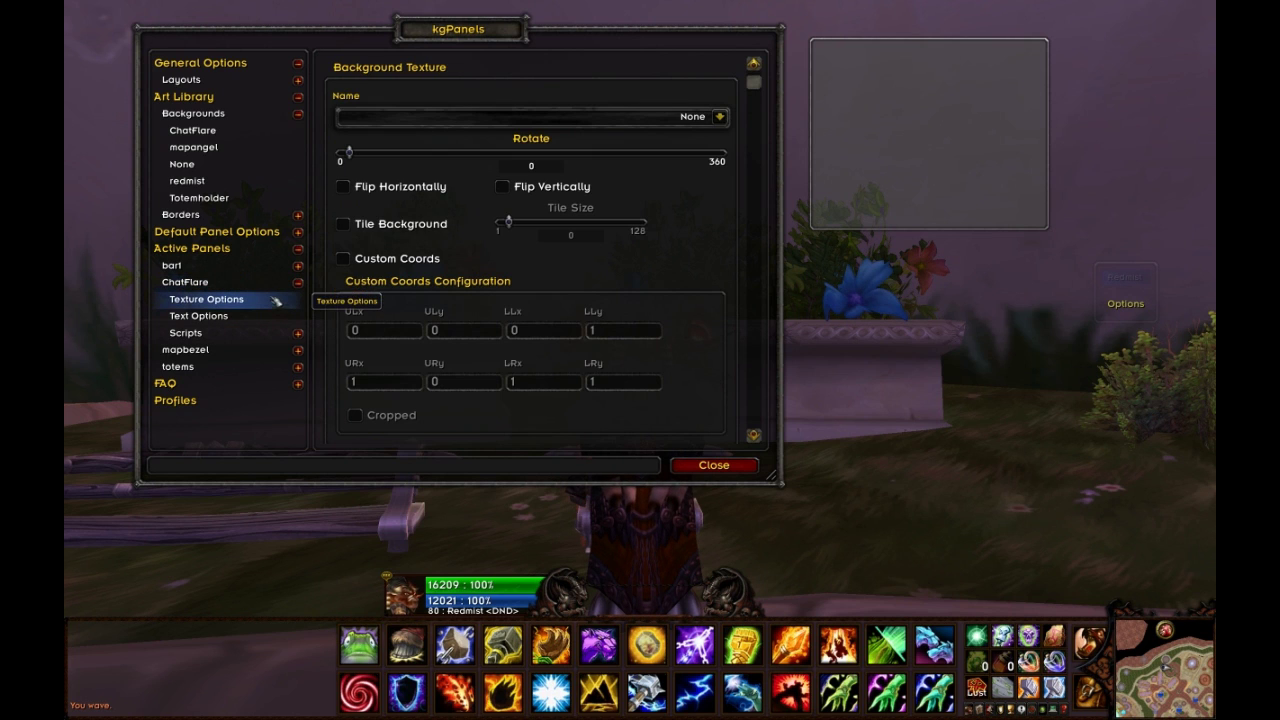
left_click(719, 116)
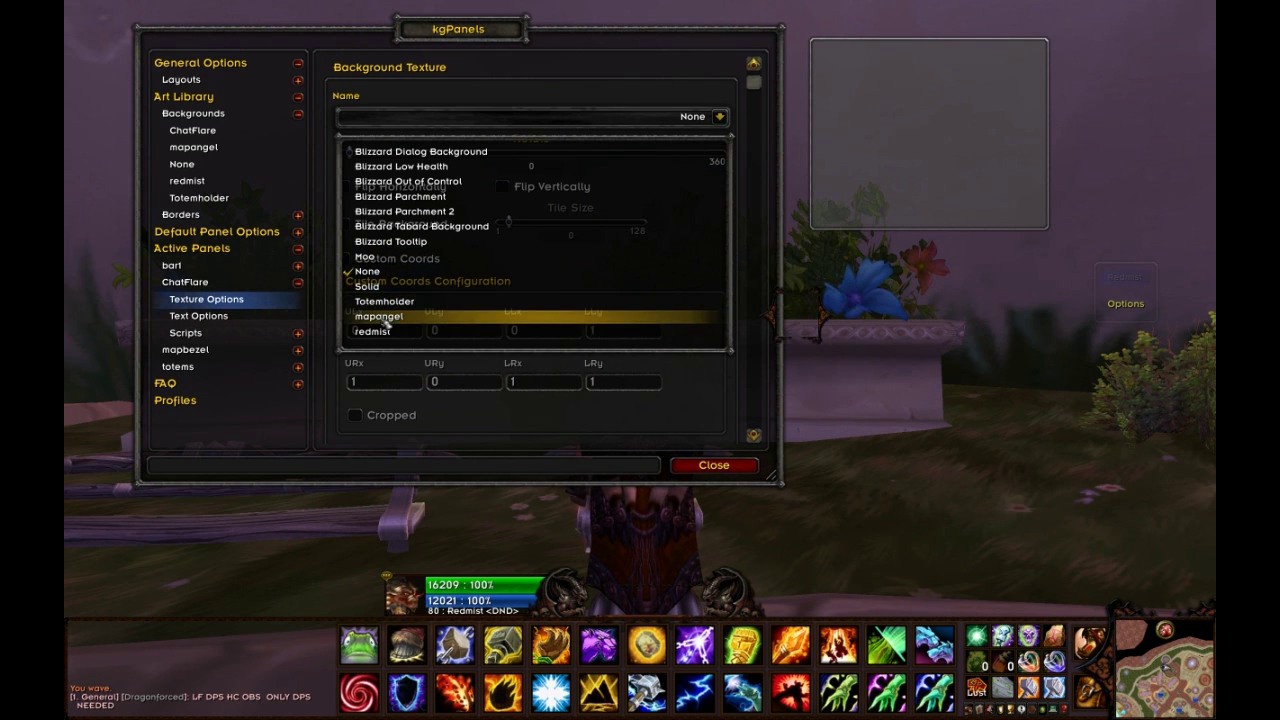
left_click(720, 117)
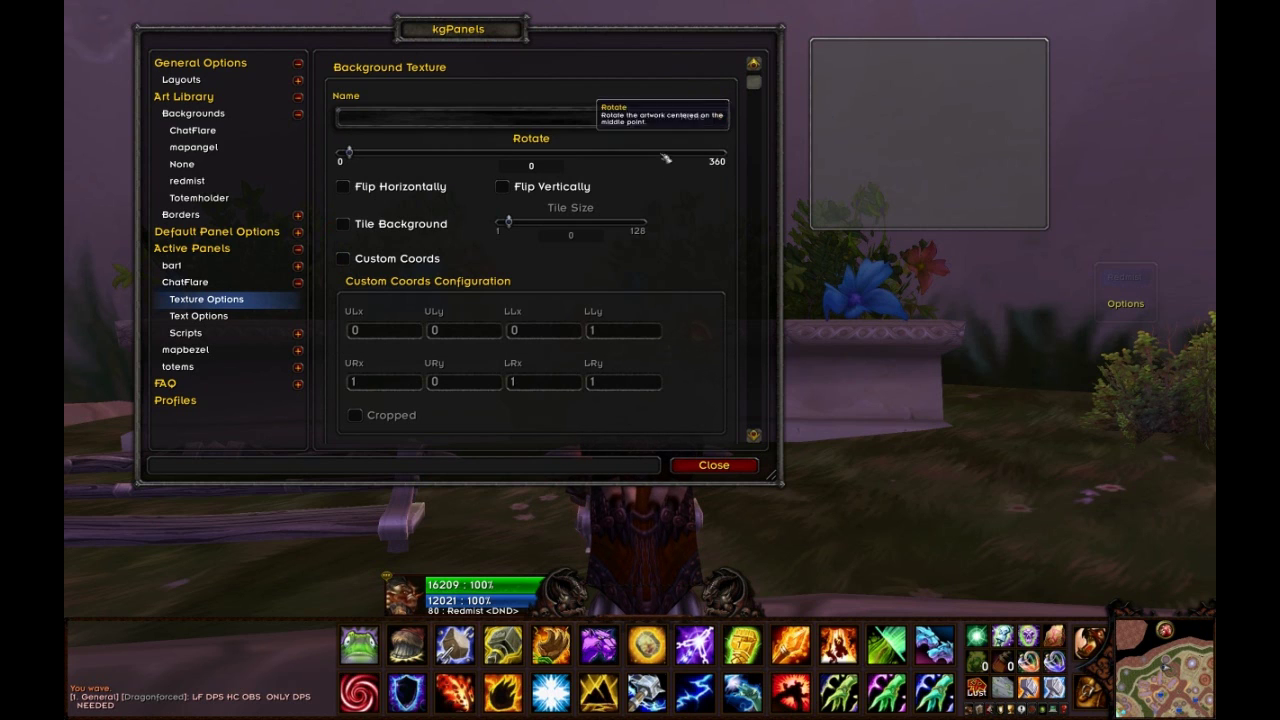
- Reload the interface with /rl
key("Return")
type("/rl")
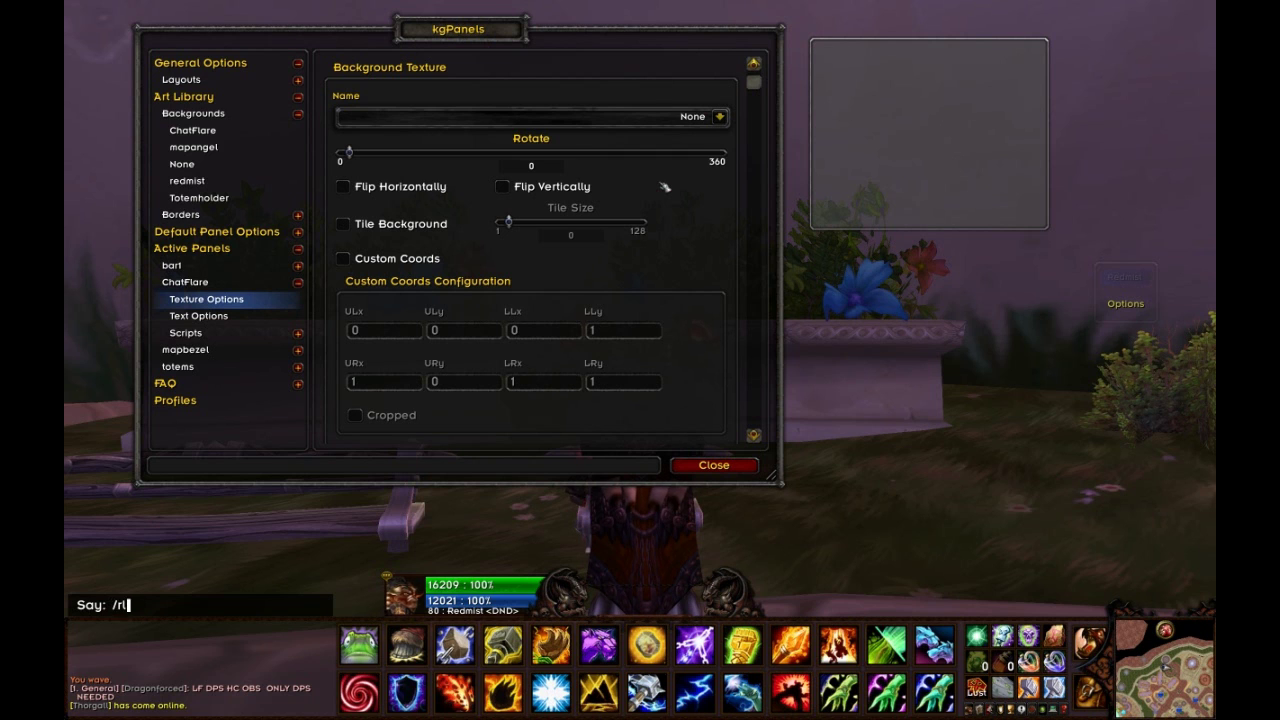
key("Return")
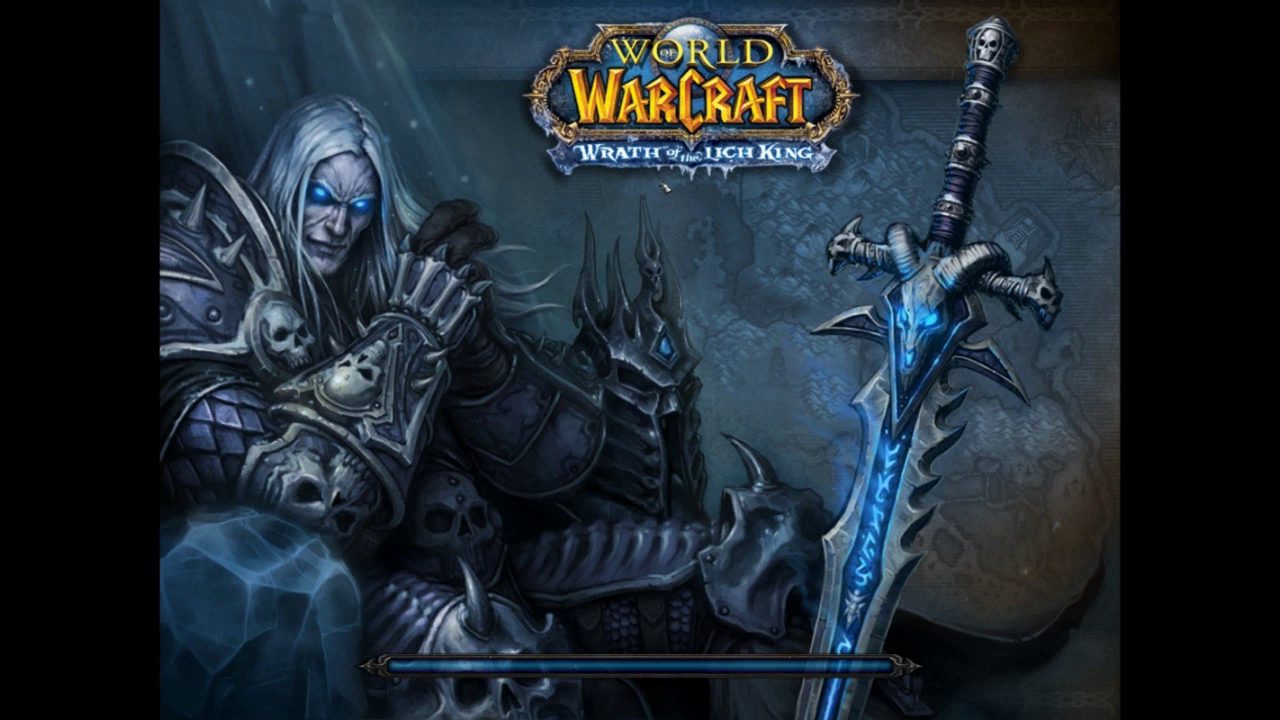
- Reopen the kgPanels options with /kgpanels config and move the window top-left
key("Return")
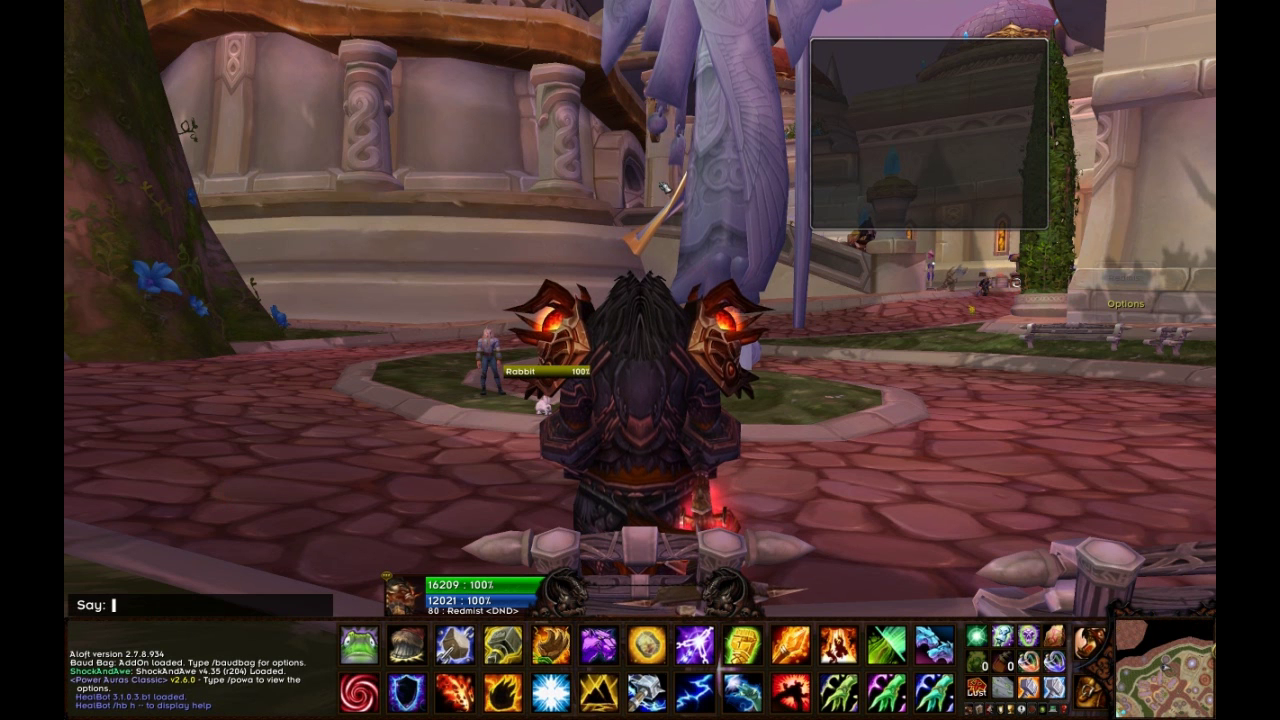
type("/kgpanels config")
key("Return")
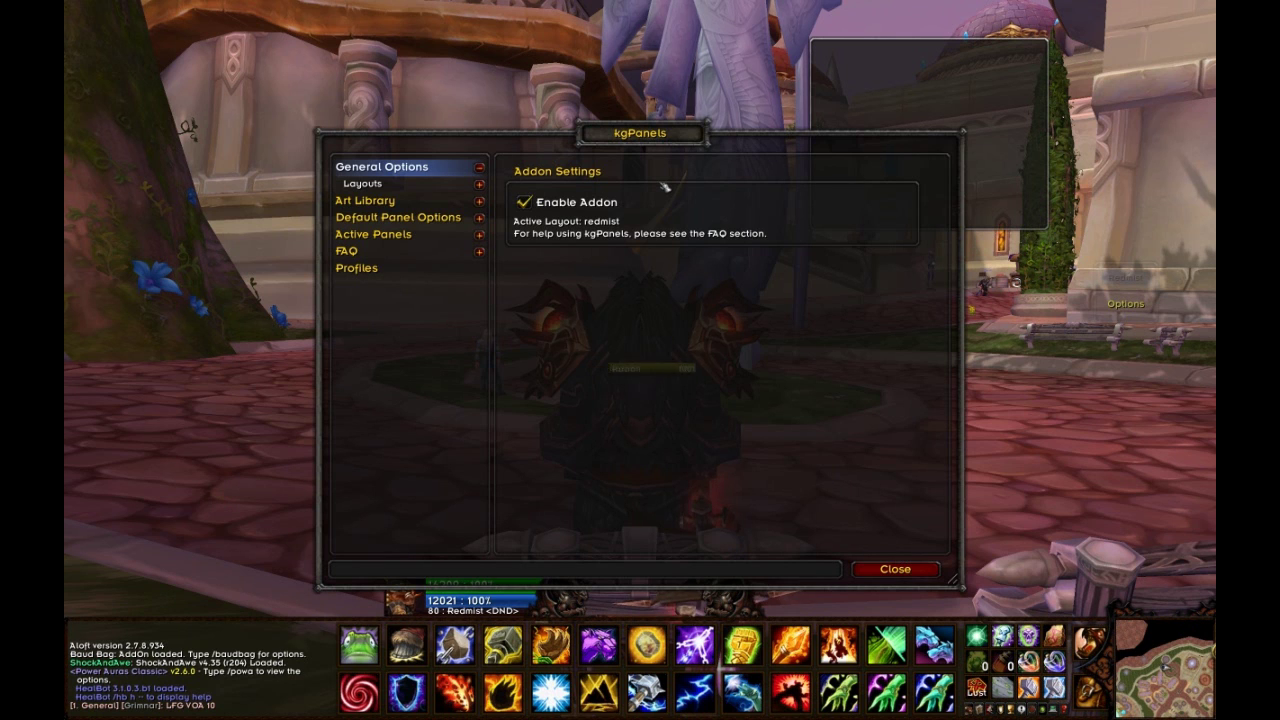
left_click_drag(628, 134, 407, 21)
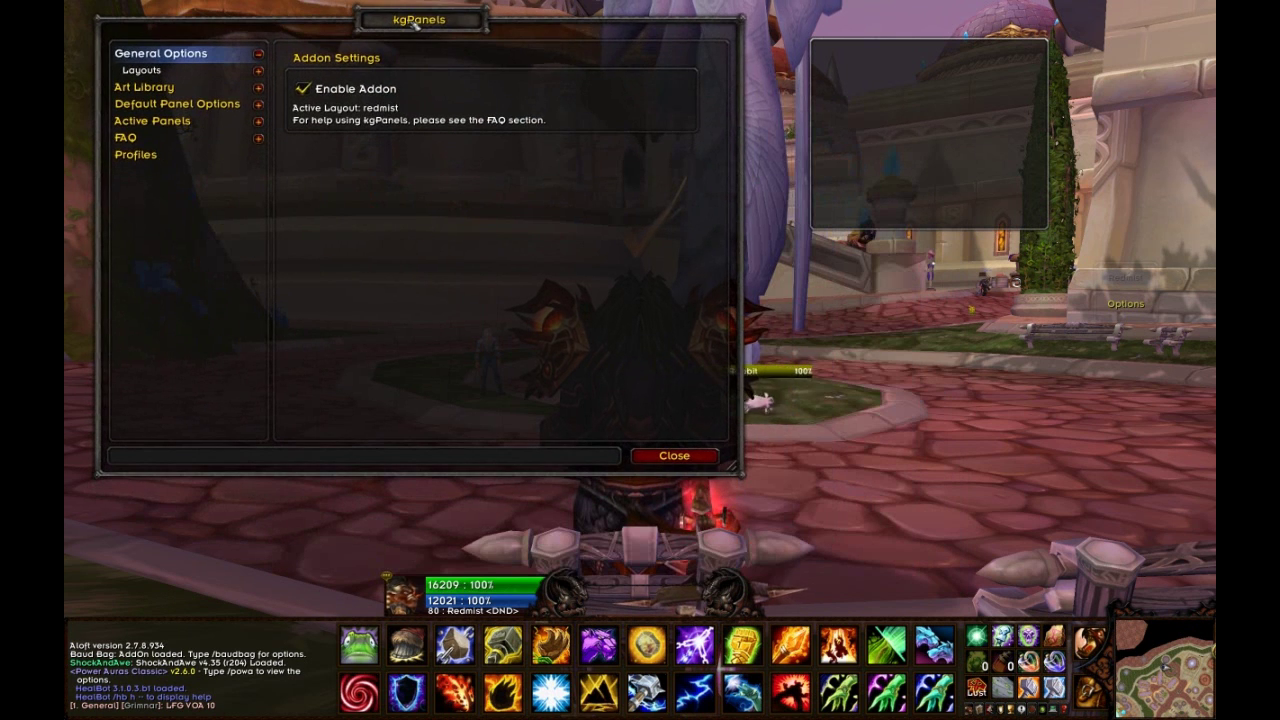
- Unlock the ChatFlare panel under Active Panels
left_click(195, 121)
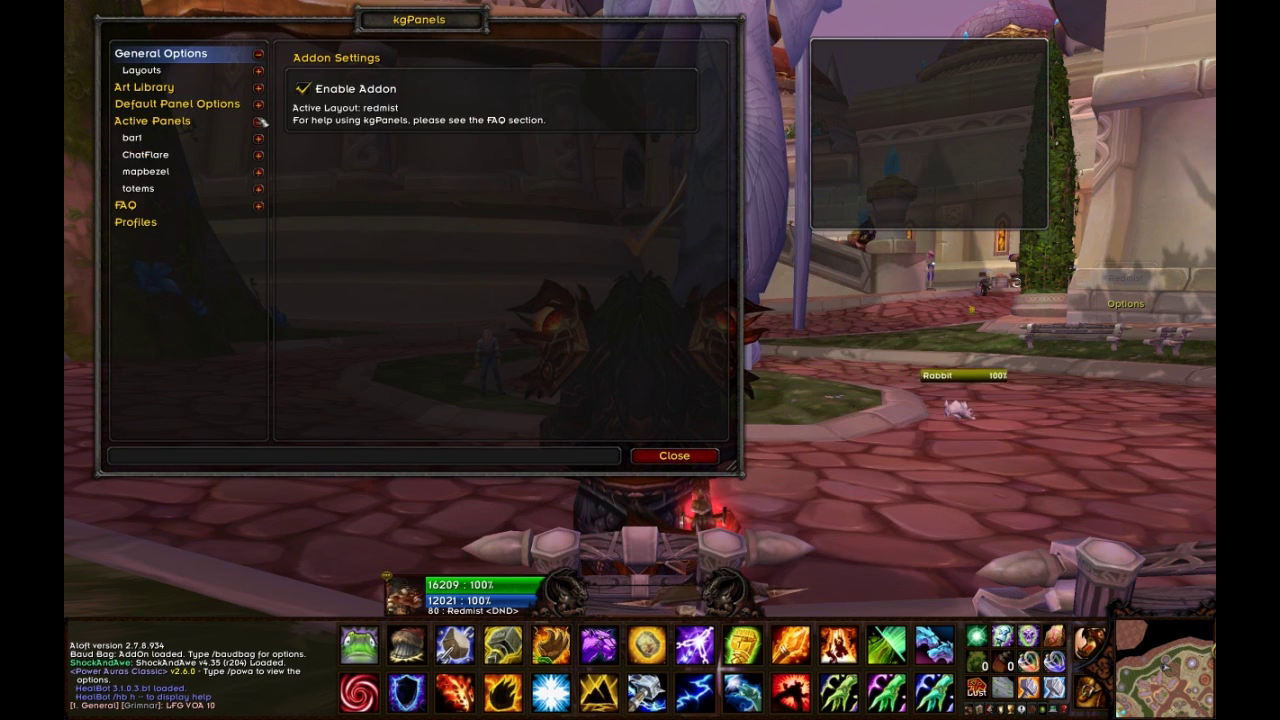
left_click(205, 157)
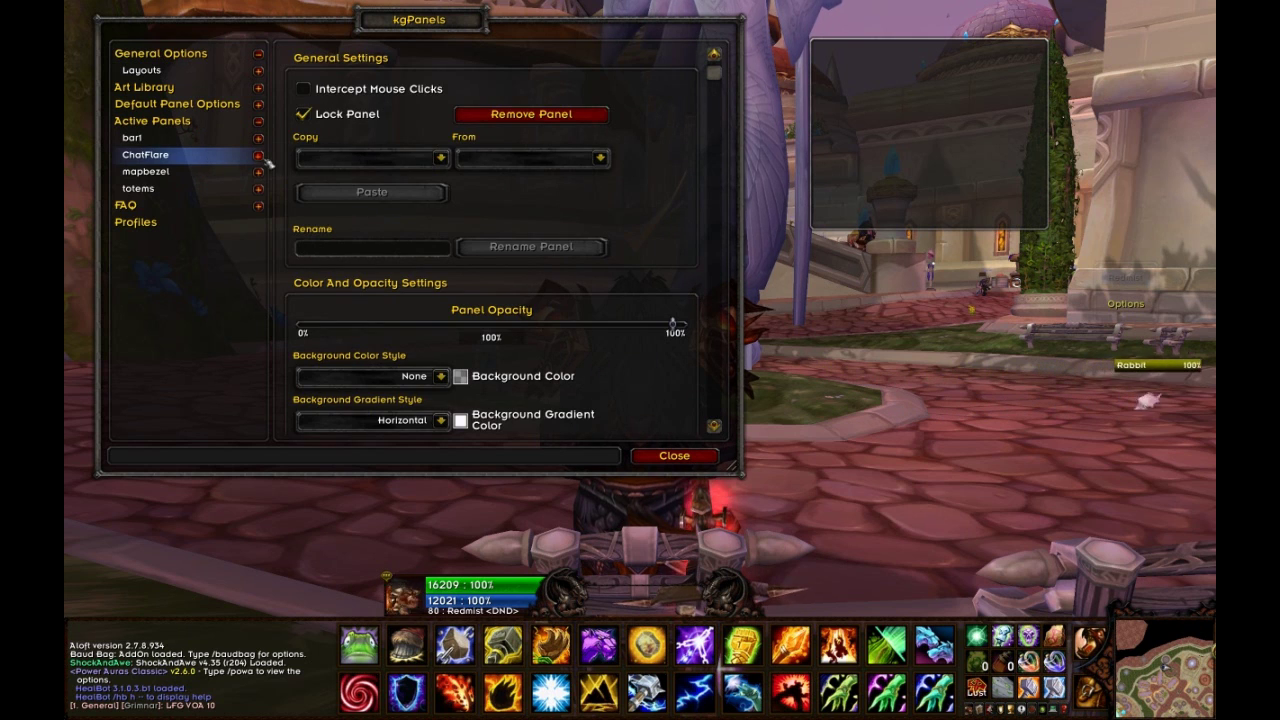
left_click(303, 113)
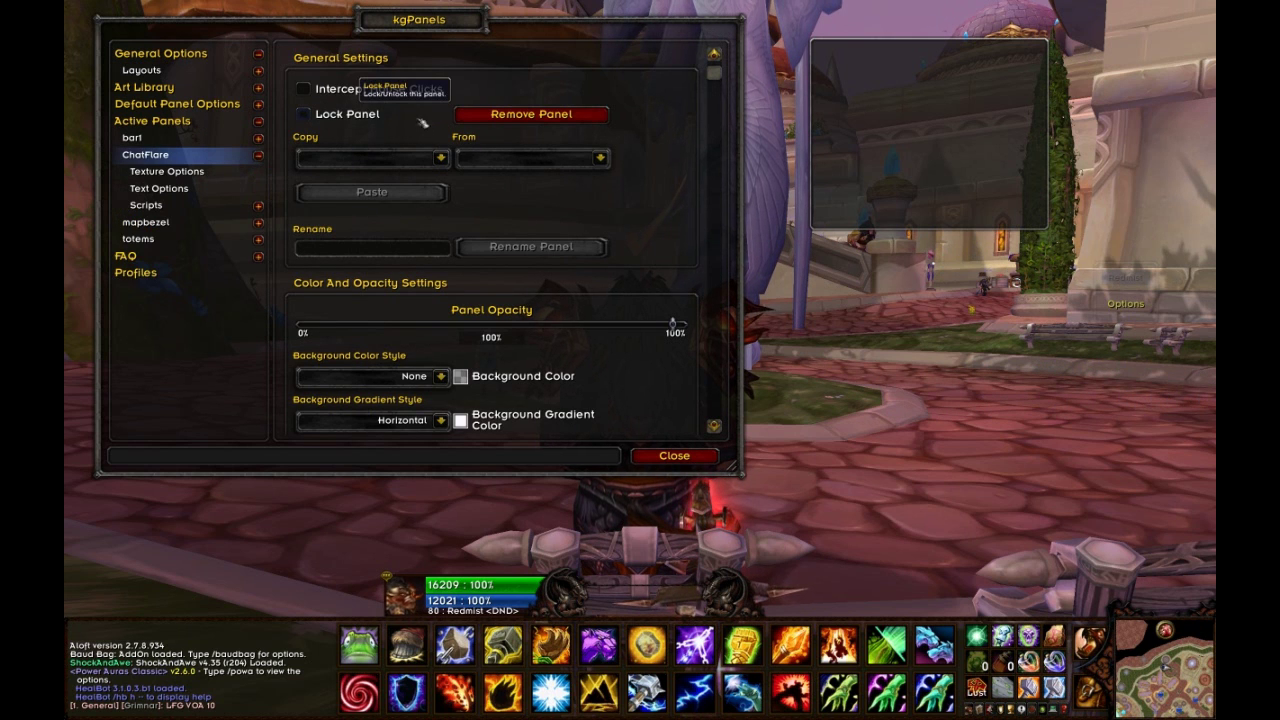
- Set the ChatFlare panel's Background Texture to the ChatFlare artwork
left_click(240, 171)
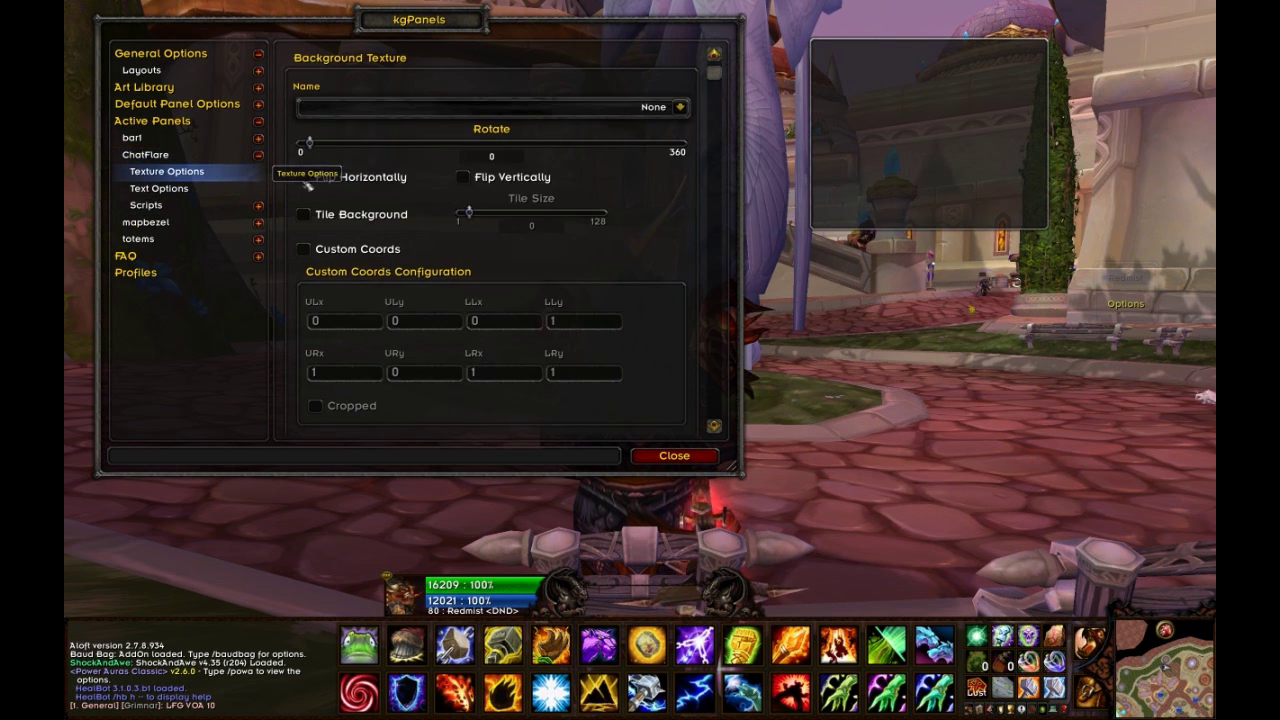
left_click(680, 106)
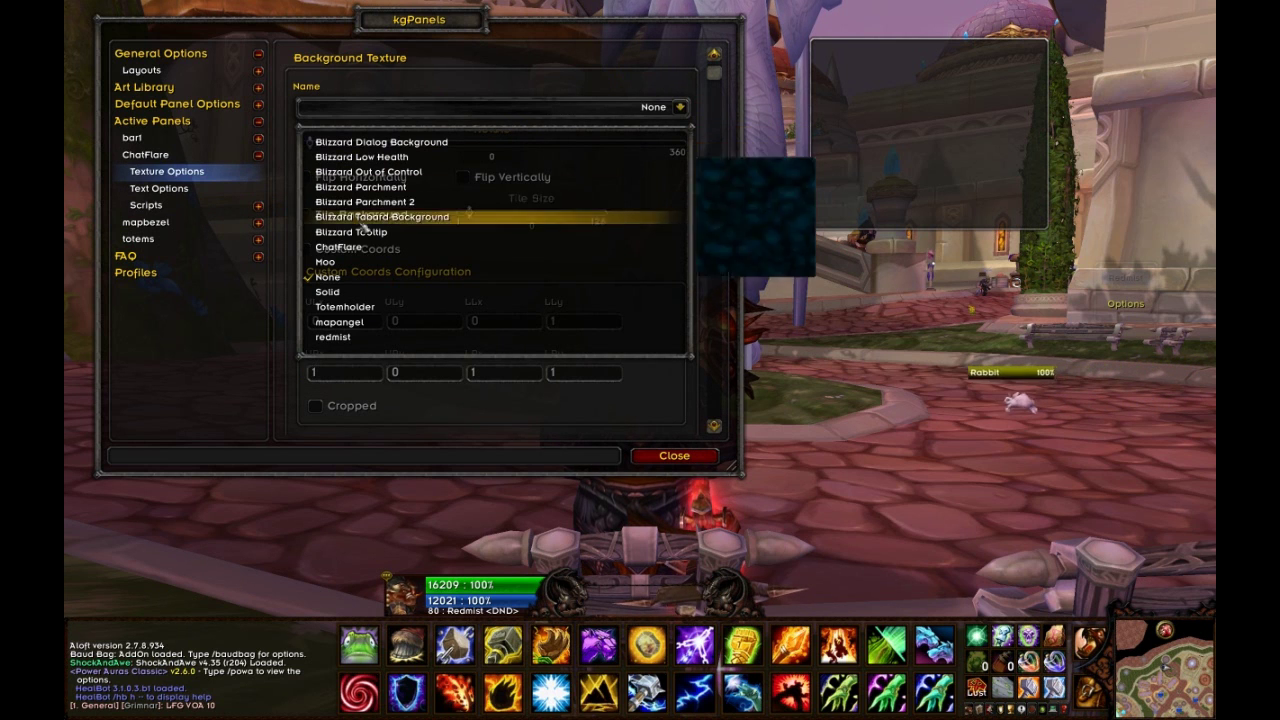
left_click(362, 248)
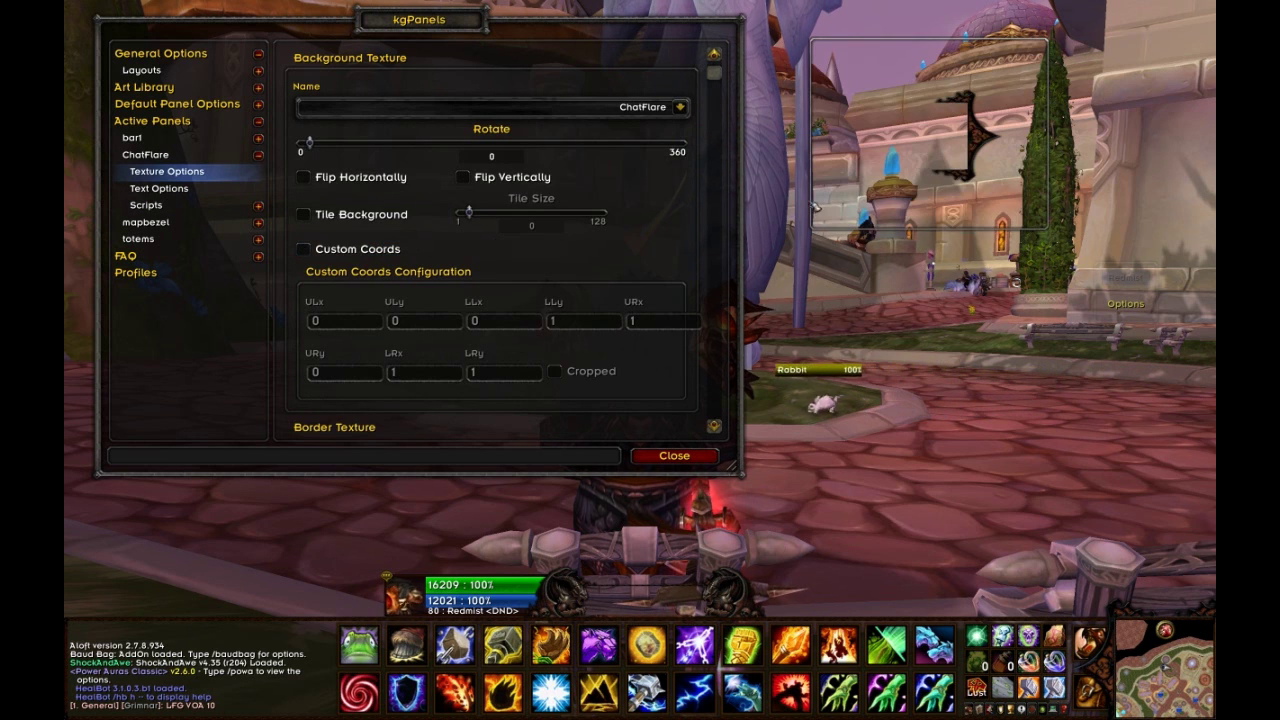
- Drag and resize the ChatFlare panel to cover the lower-left chat window
left_click_drag(965, 172, 310, 602)
left_click_drag(382, 640, 486, 705)
left_click_drag(407, 560, 345, 491)
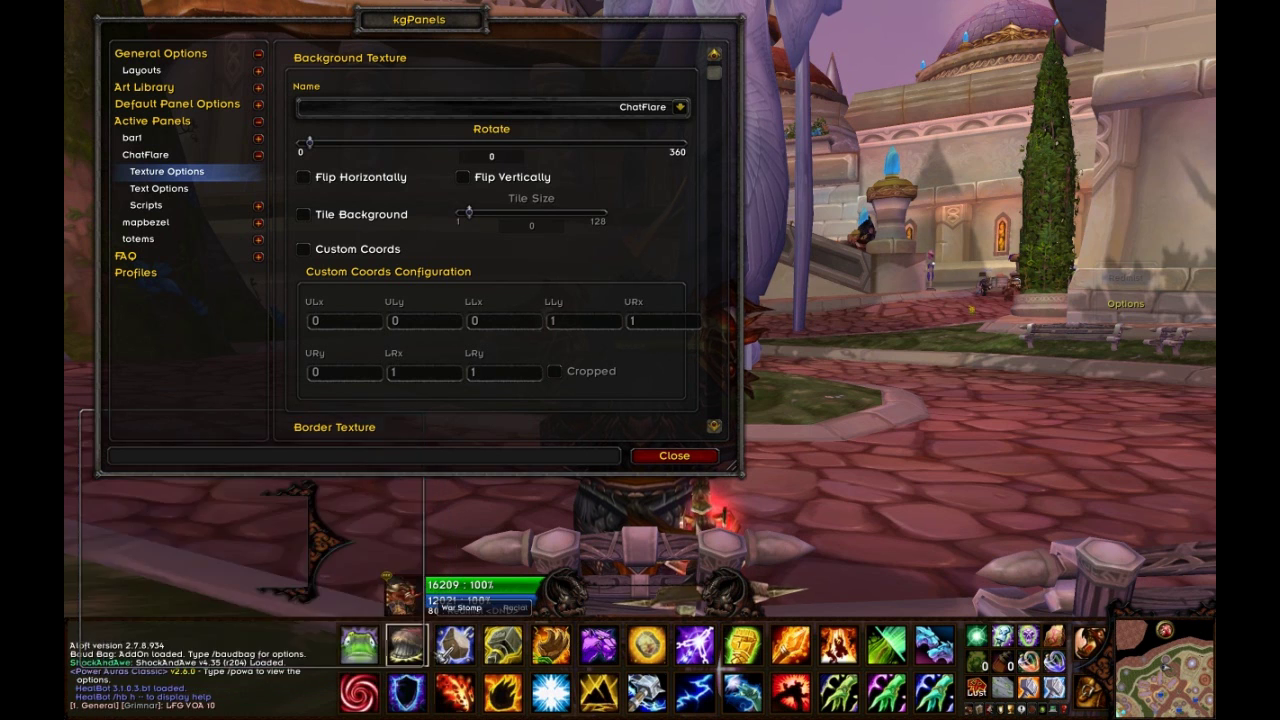
left_click_drag(425, 668, 366, 596)
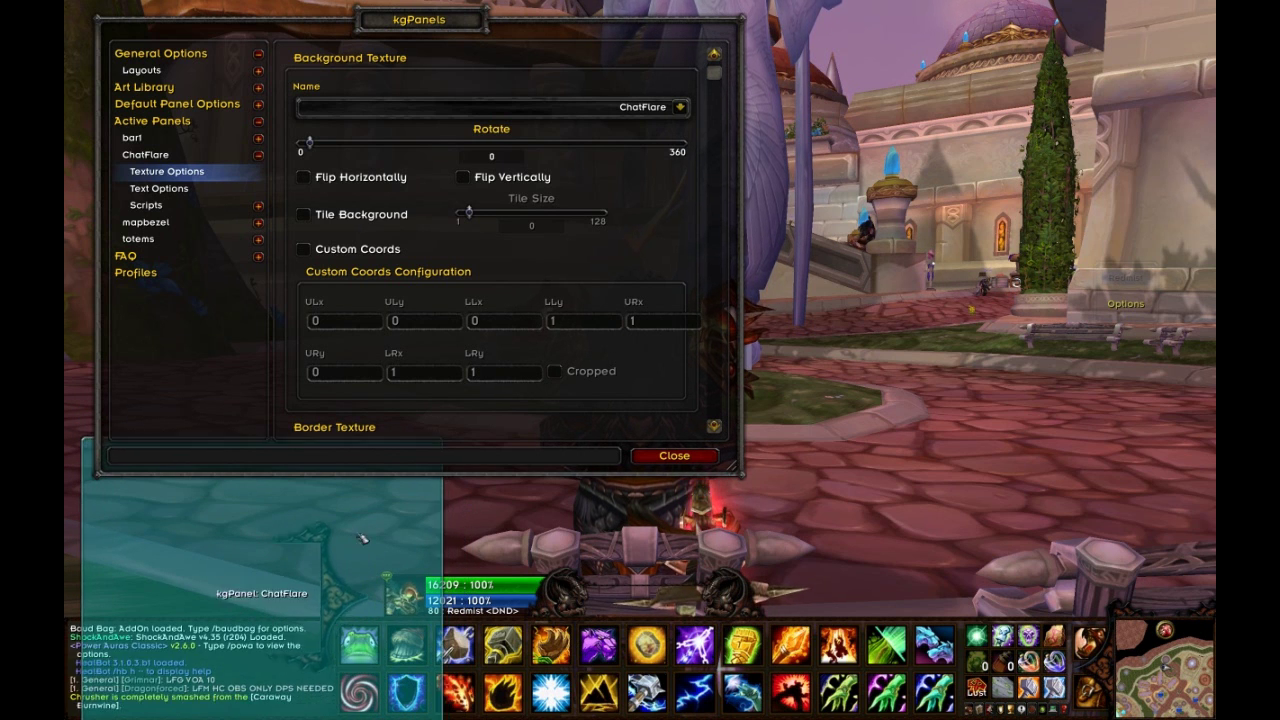
left_click_drag(400, 653, 462, 719)
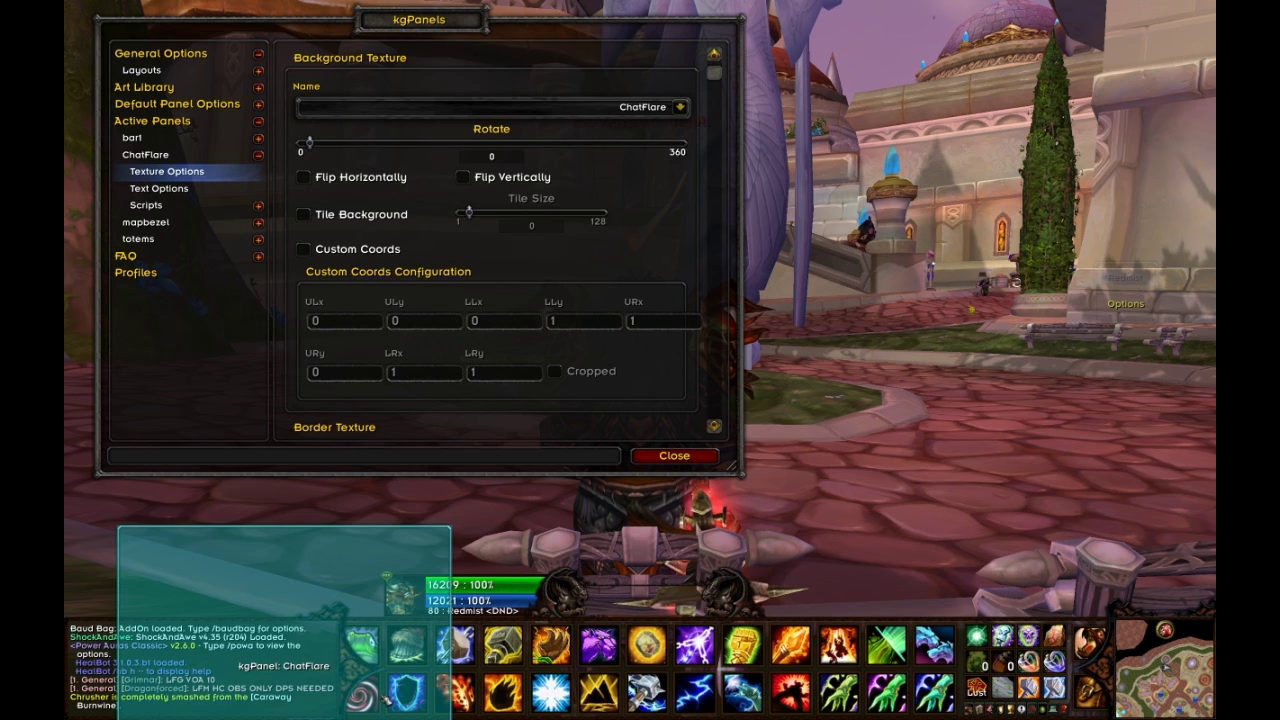
left_click_drag(462, 719, 462, 716)
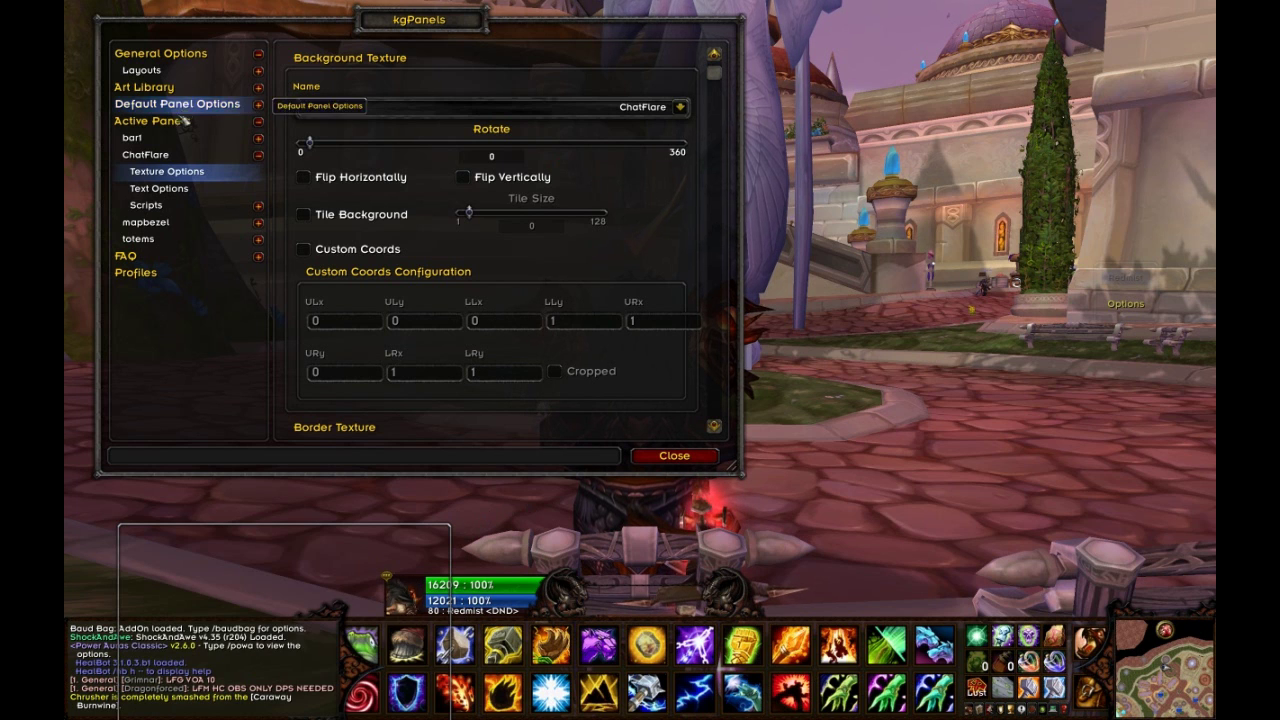
- Set the ChatFlare panel's height to 310
left_click_drag(714, 79, 713, 297)
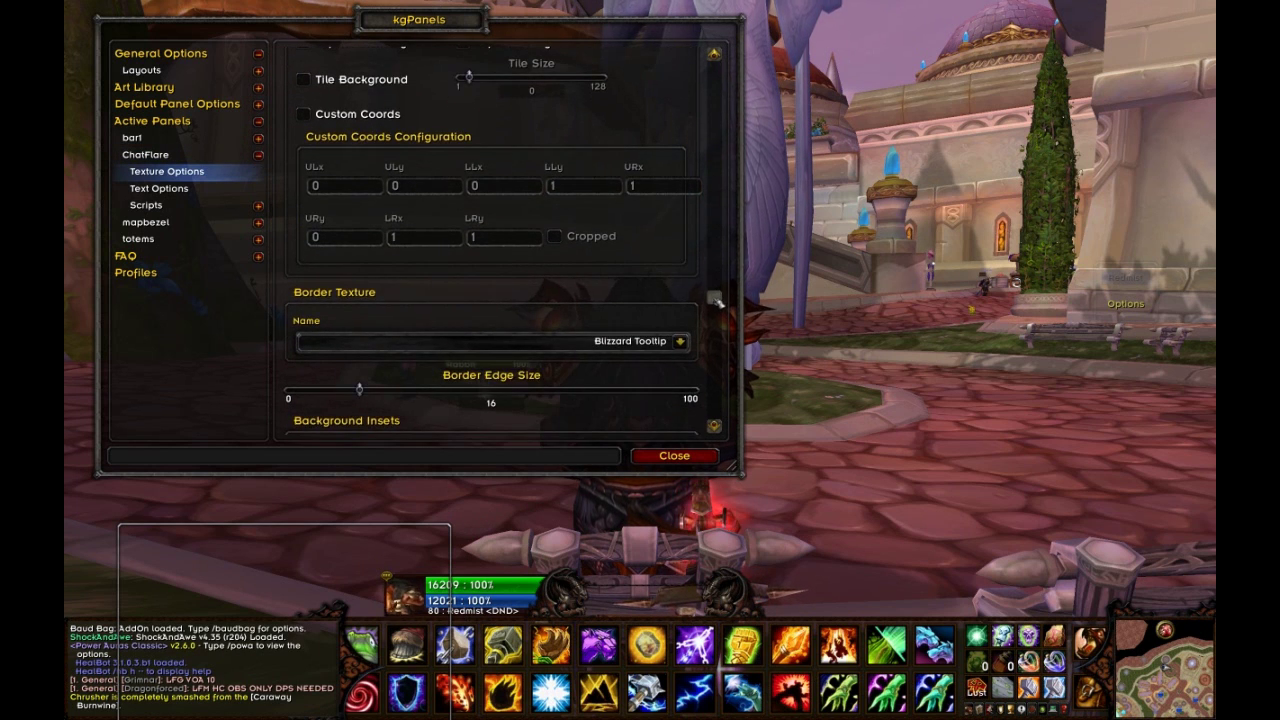
left_click(150, 155)
scroll(565, 200, "down", 5)
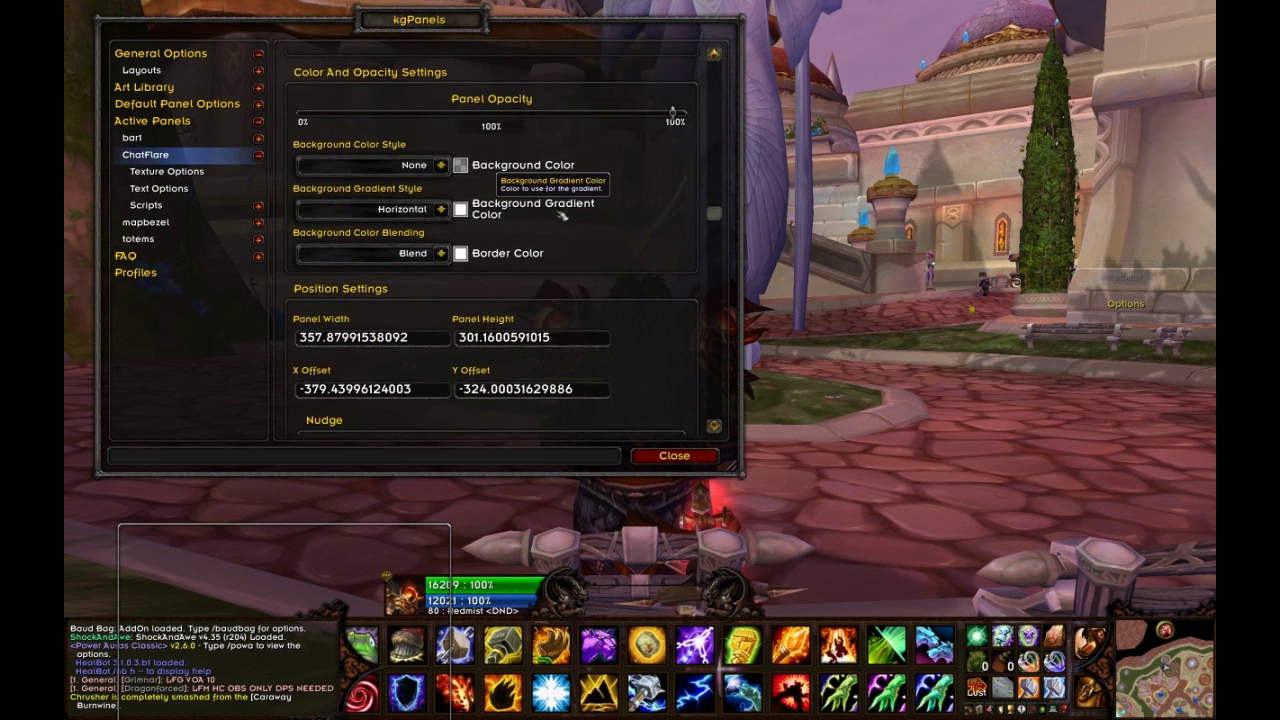
scroll(565, 213, "down", 3)
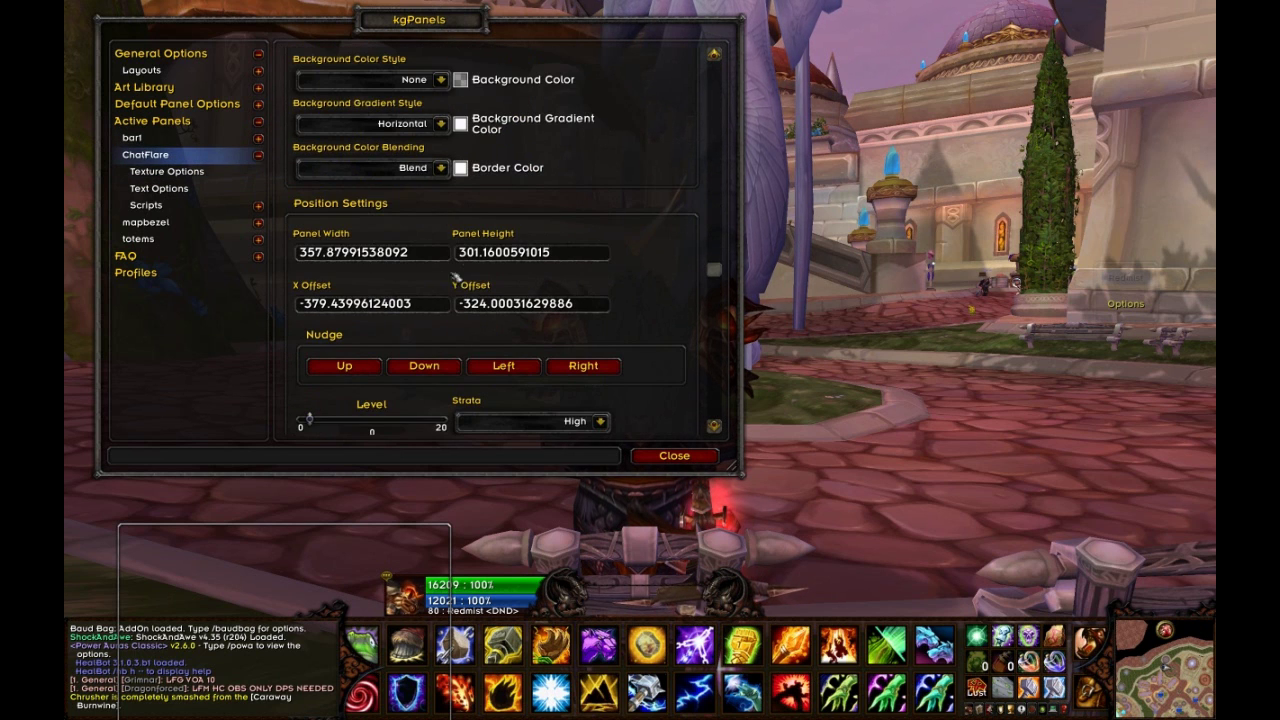
left_click(564, 254)
type("310")
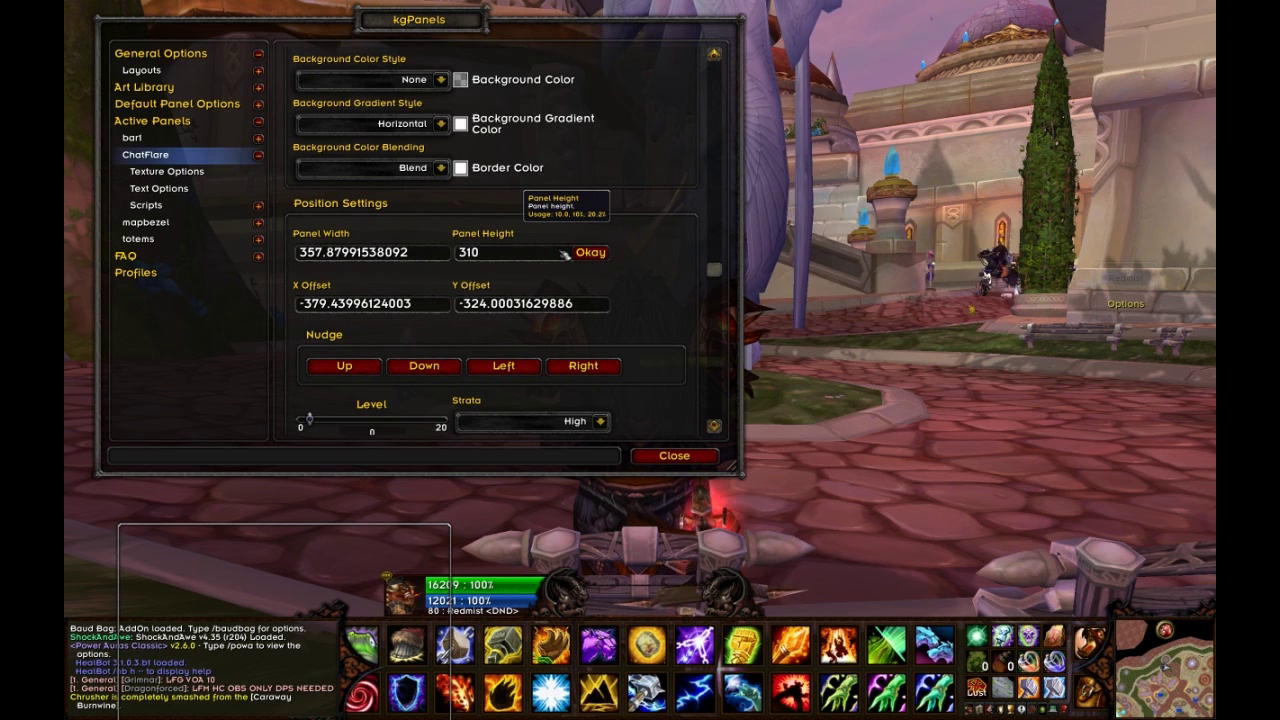
key("Return")
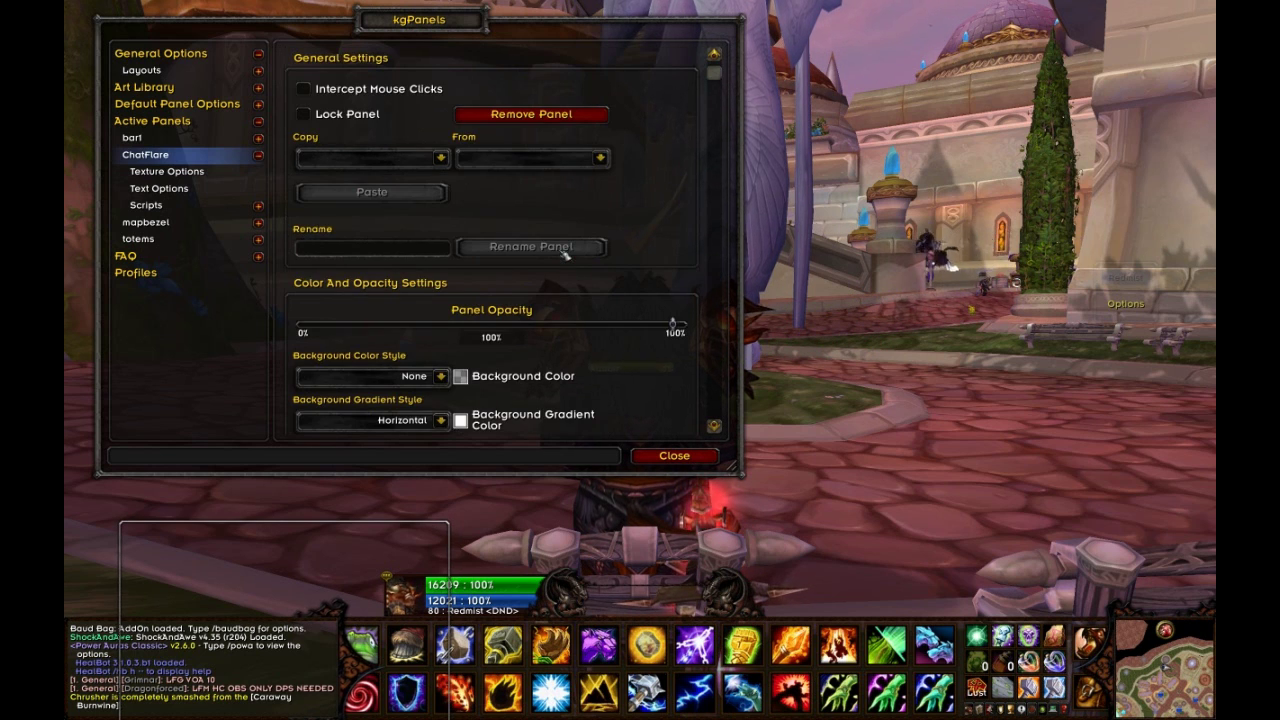
- Nudge the ChatFlare panel one step down, to Y offset -325.00
scroll(521, 278, "down", 8)
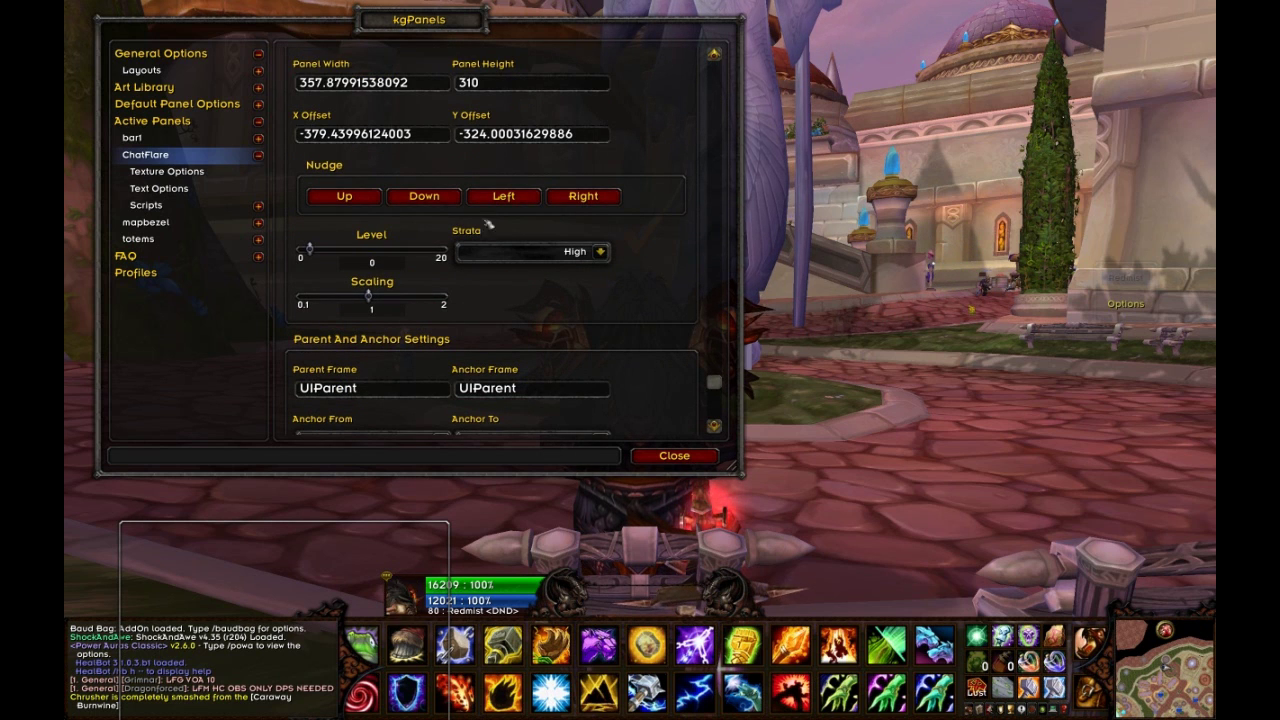
left_click(440, 198)
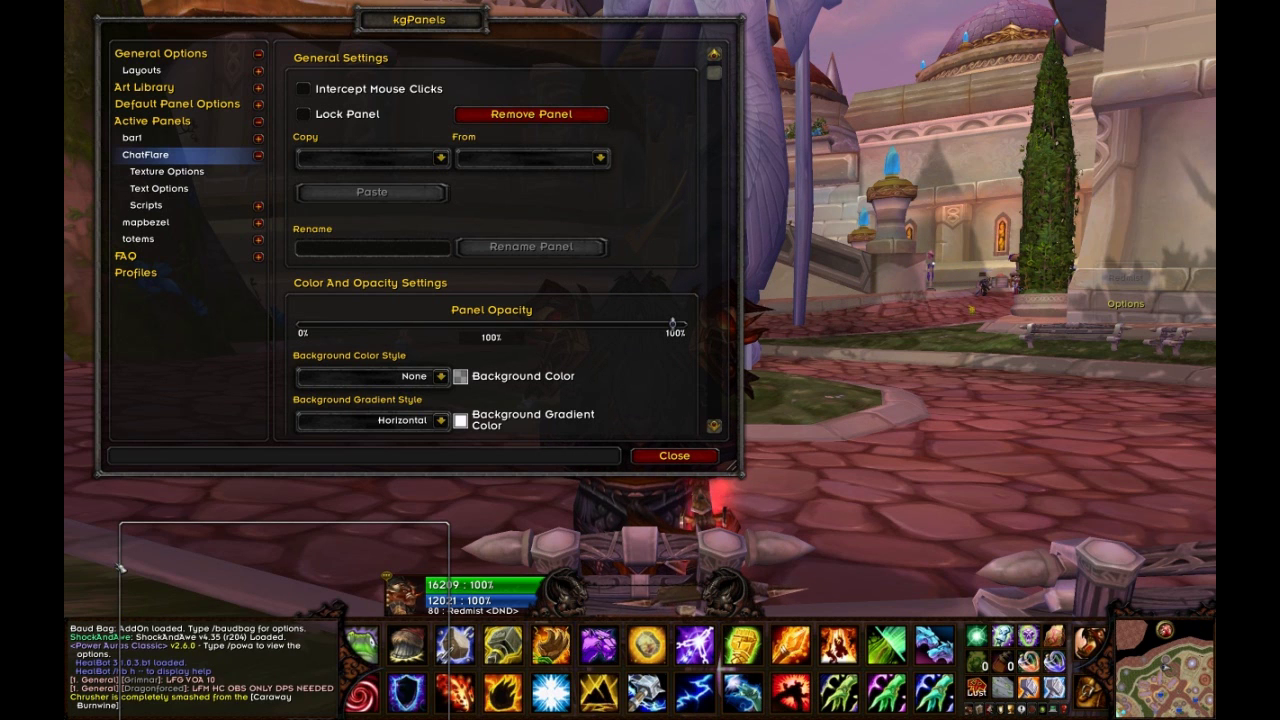
scroll(563, 309, "down", 5)
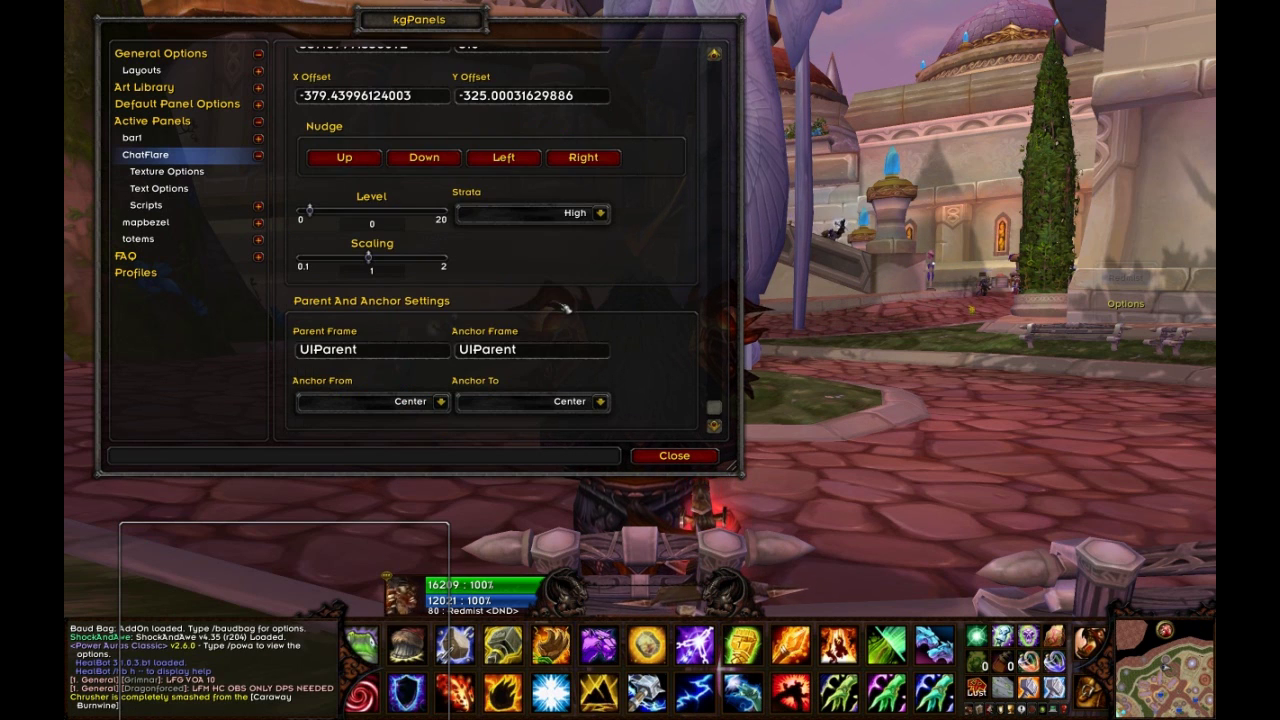
scroll(505, 160, "up", 5)
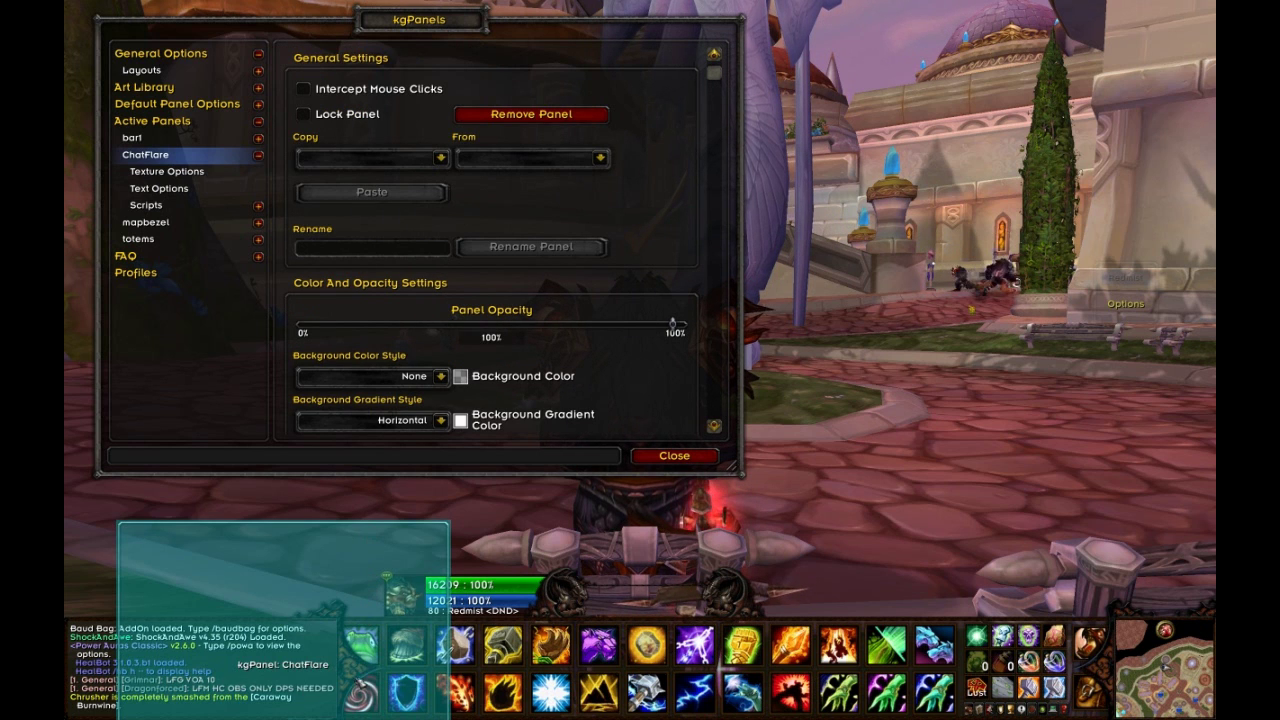
scroll(473, 202, "down", 5)
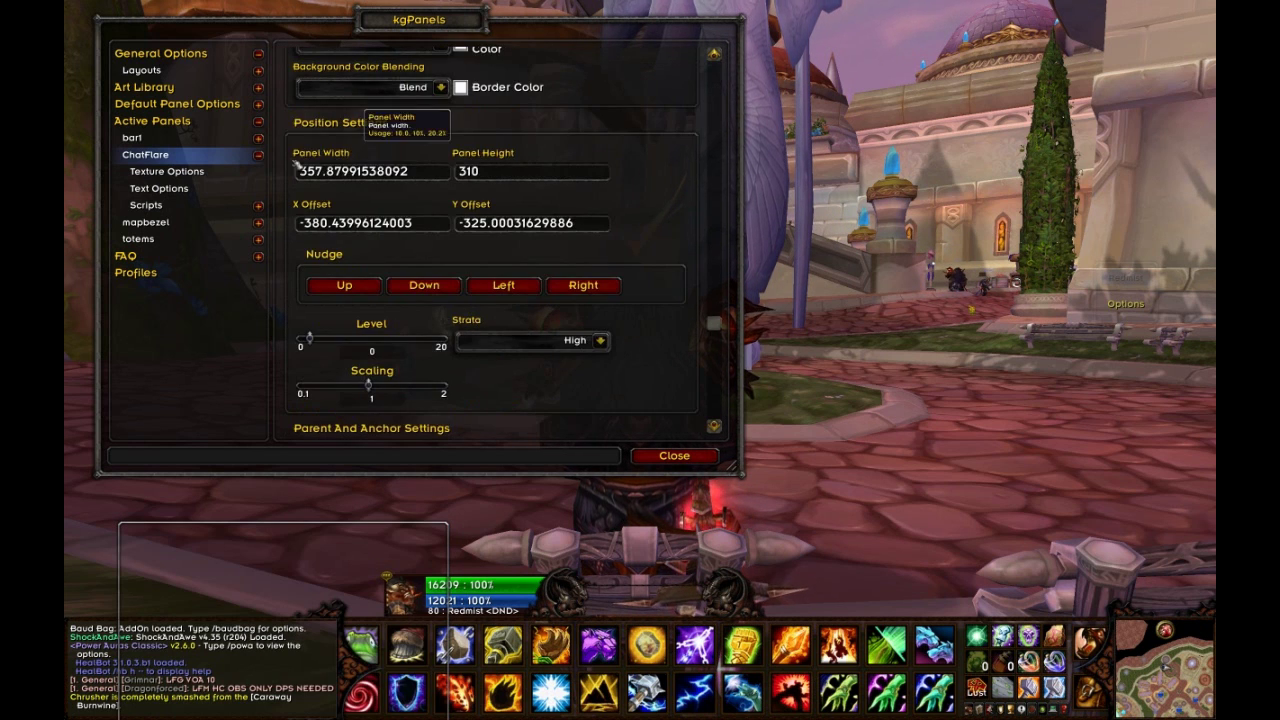
- Choose a border texture for the ChatFlare panel
left_click(167, 171)
scroll(572, 175, "down", 1)
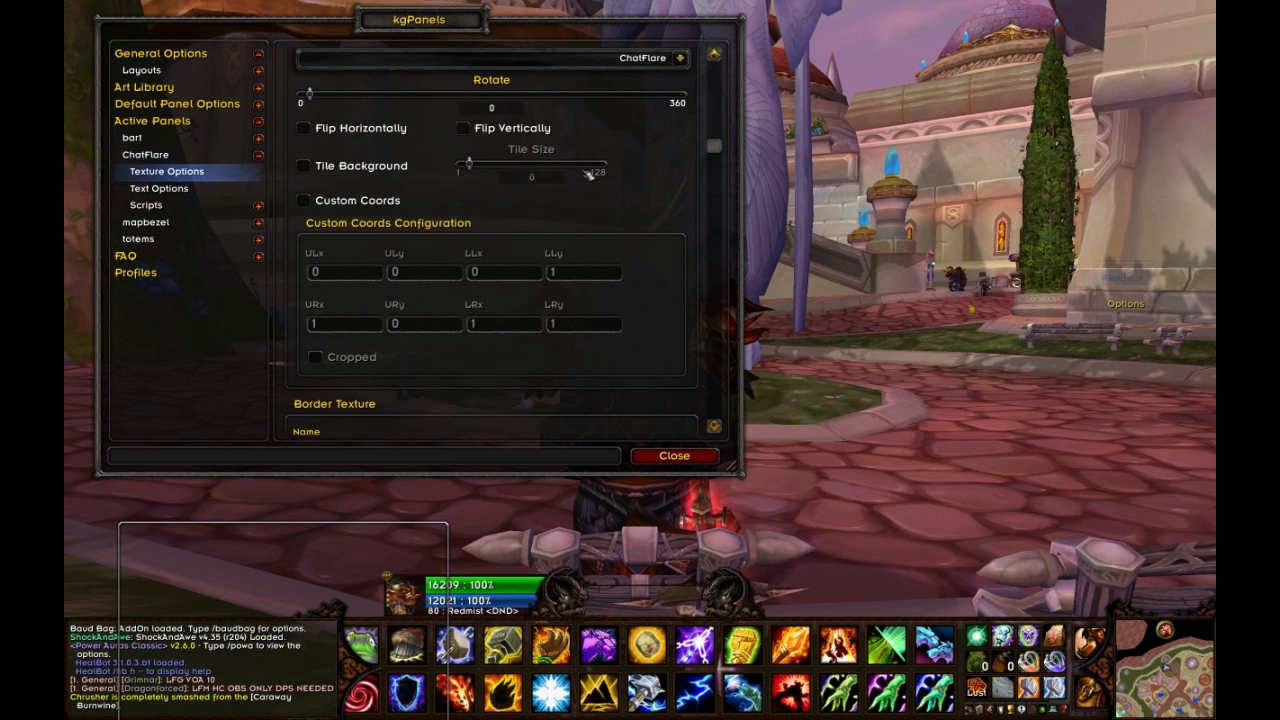
scroll(555, 176, "up", 1)
scroll(590, 140, "down", 3)
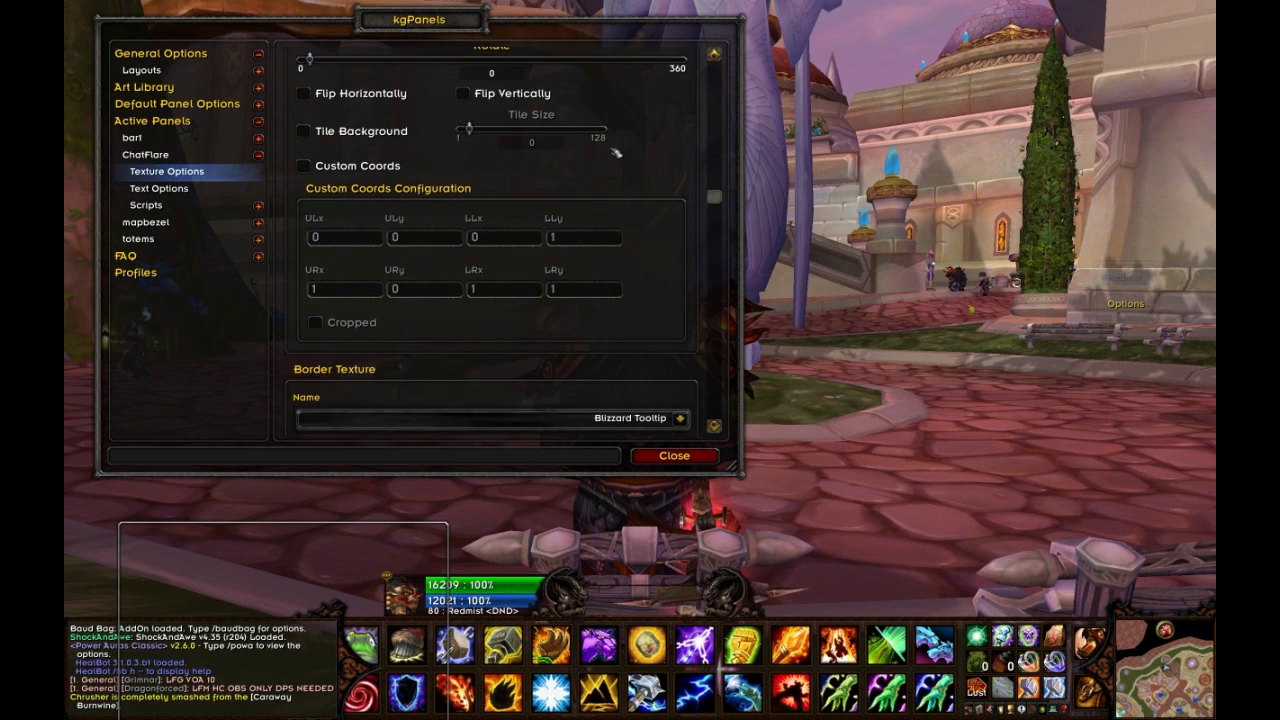
left_click(680, 334)
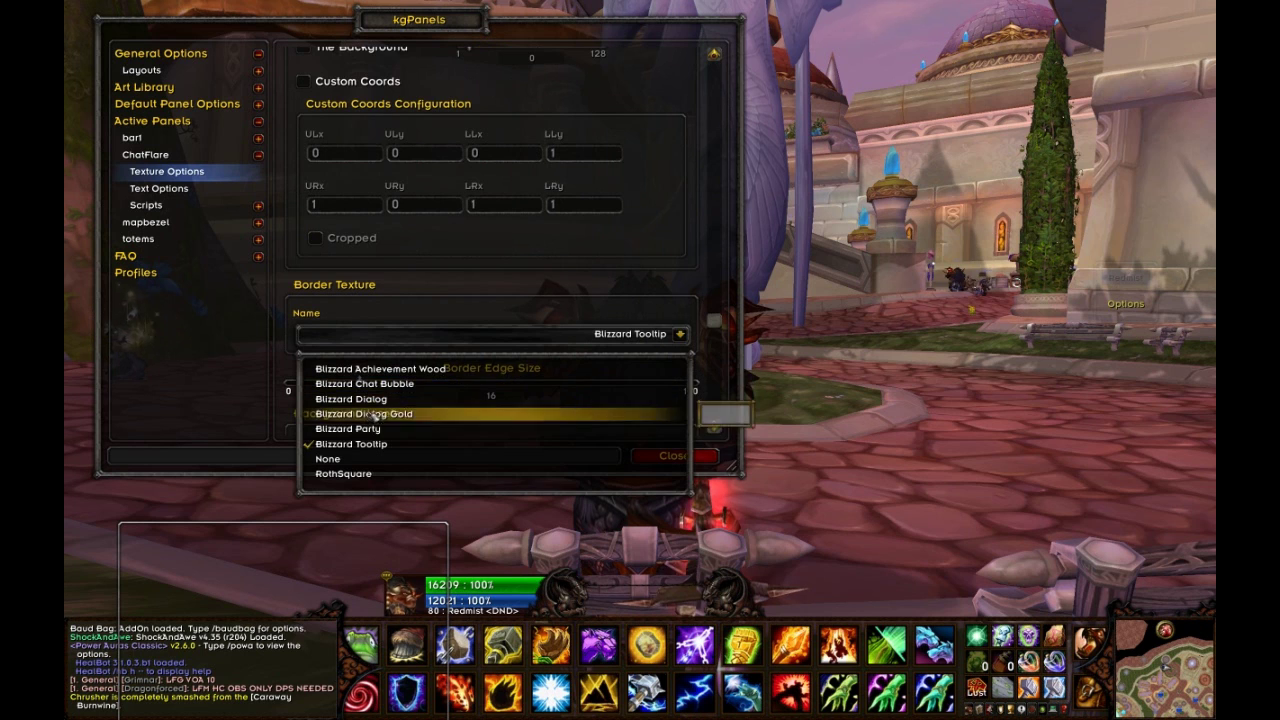
left_click(358, 463)
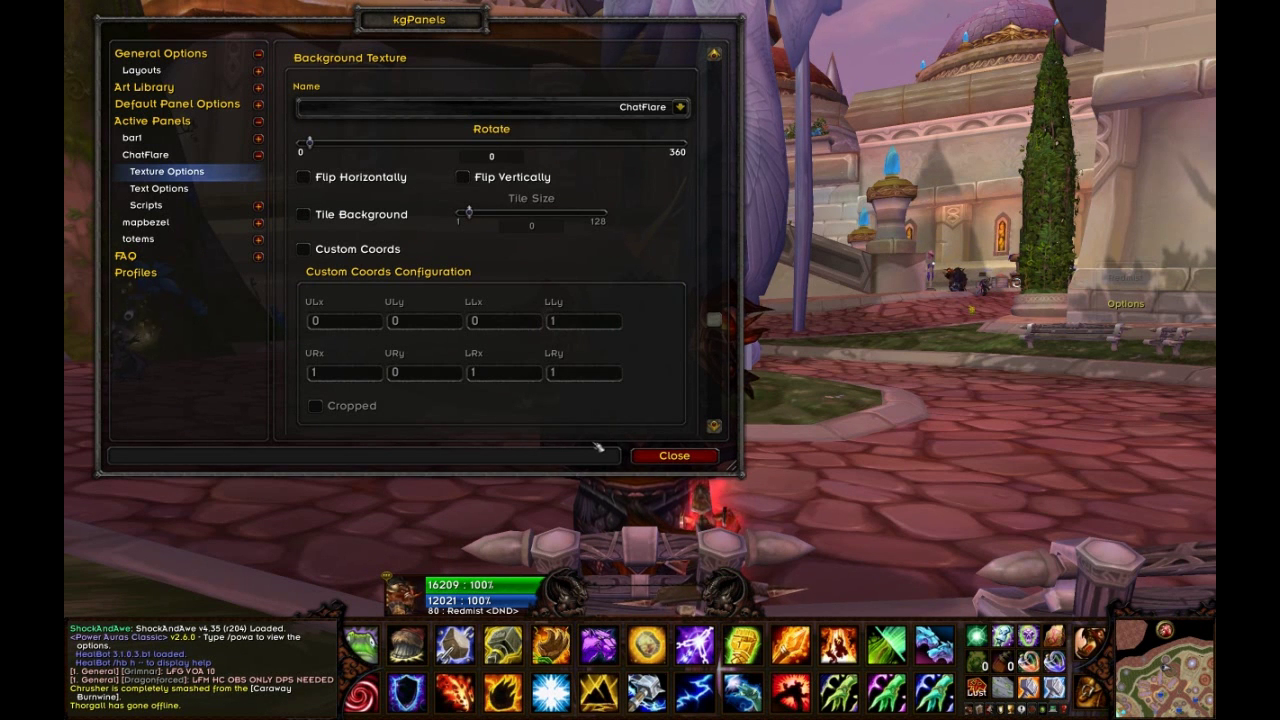
scroll(553, 390, "down", 1)
scroll(514, 277, "up", 2)
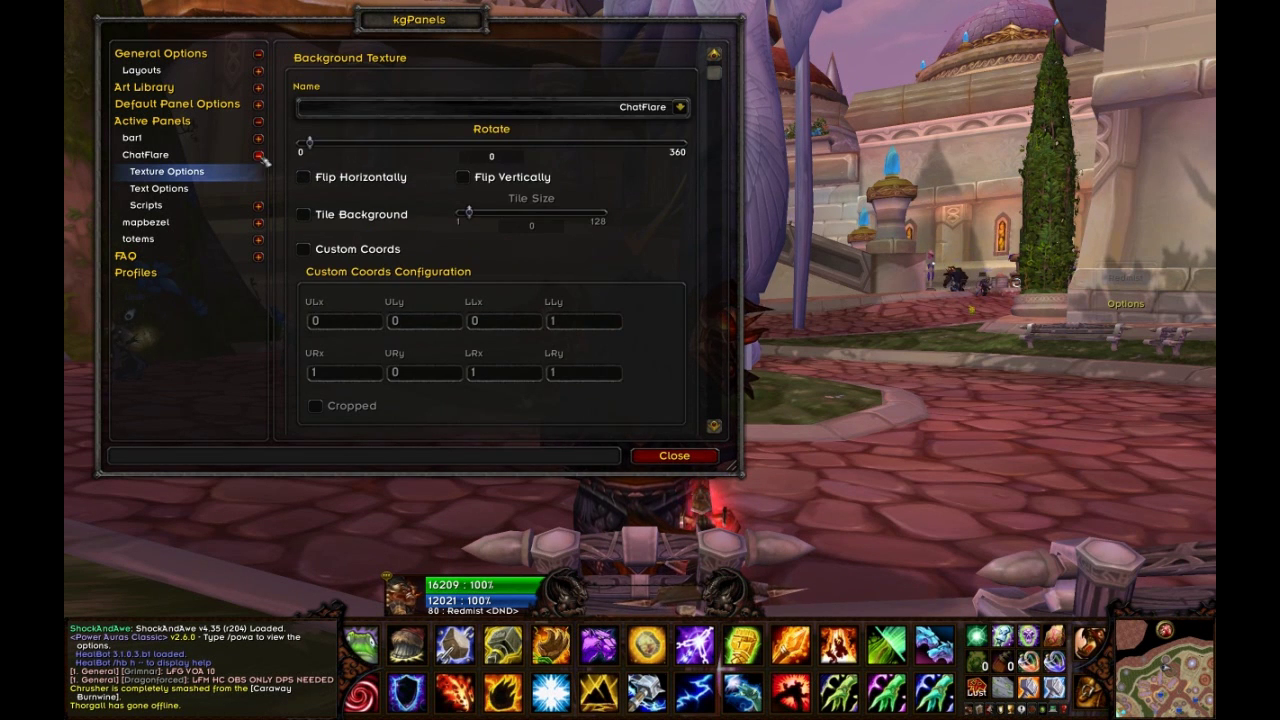
- Set the ChatFlare panel's Strata to Background
left_click(200, 155)
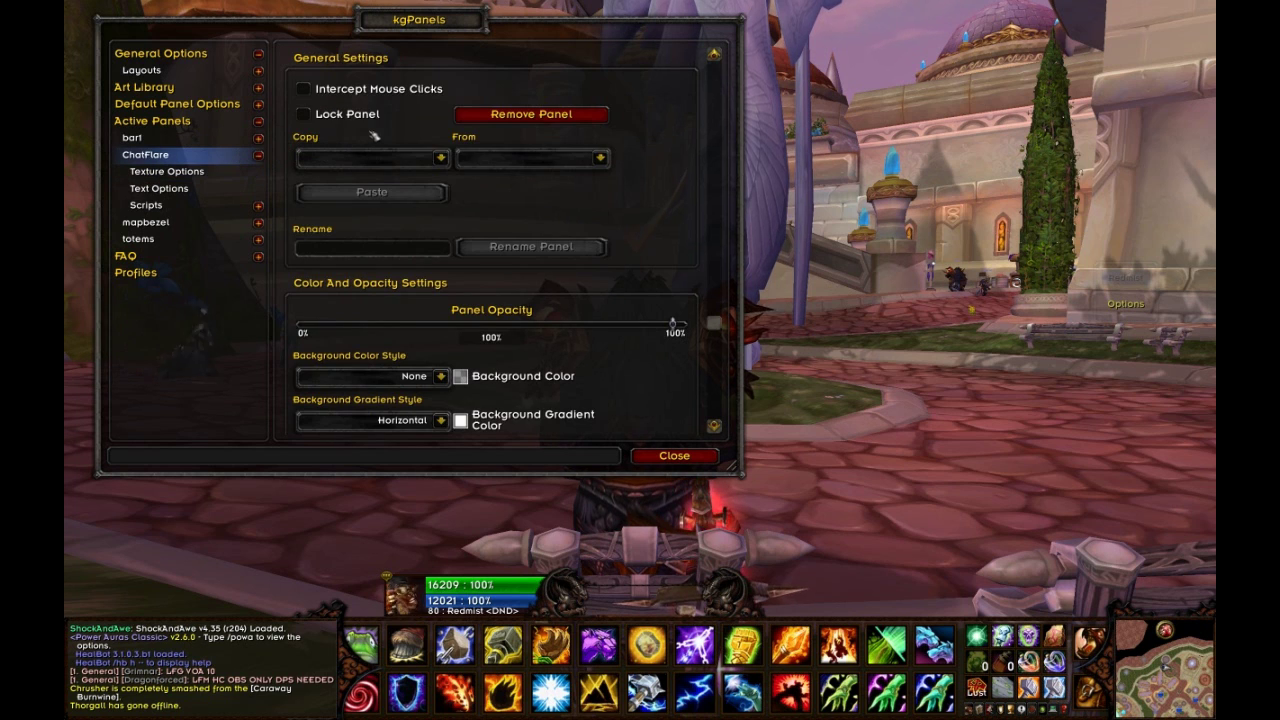
scroll(620, 258, "down", 5)
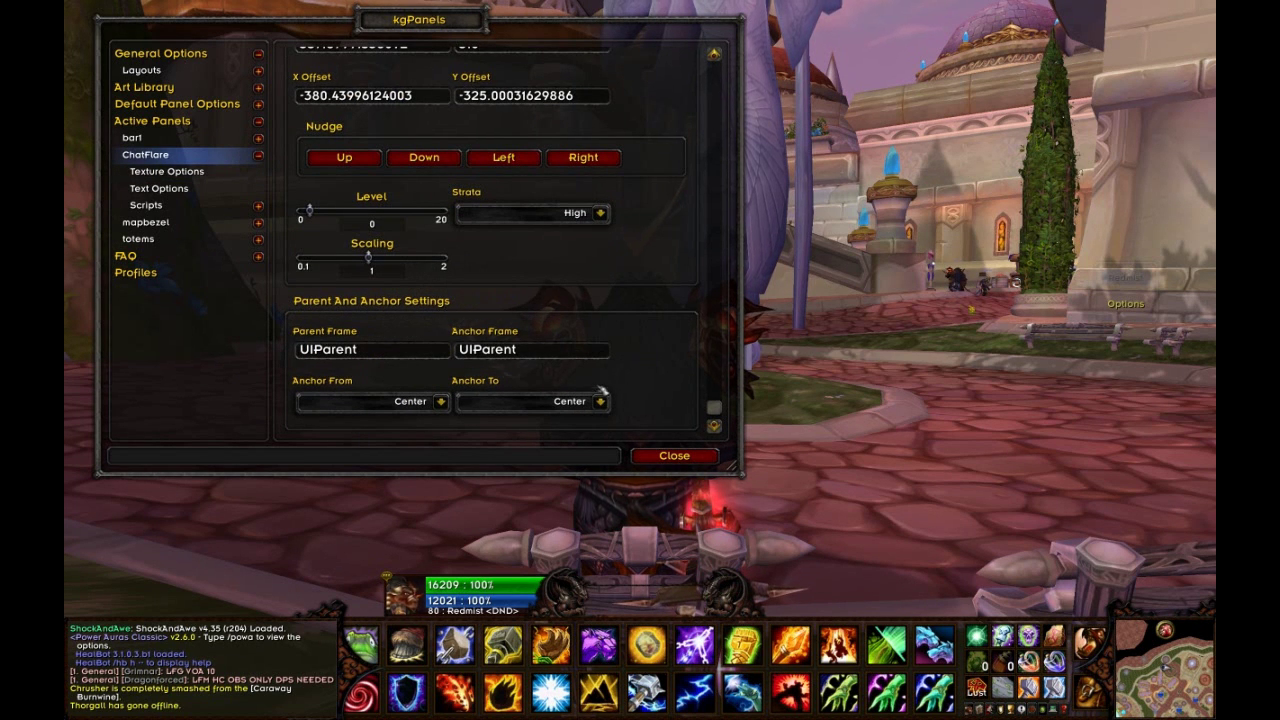
left_click(600, 213)
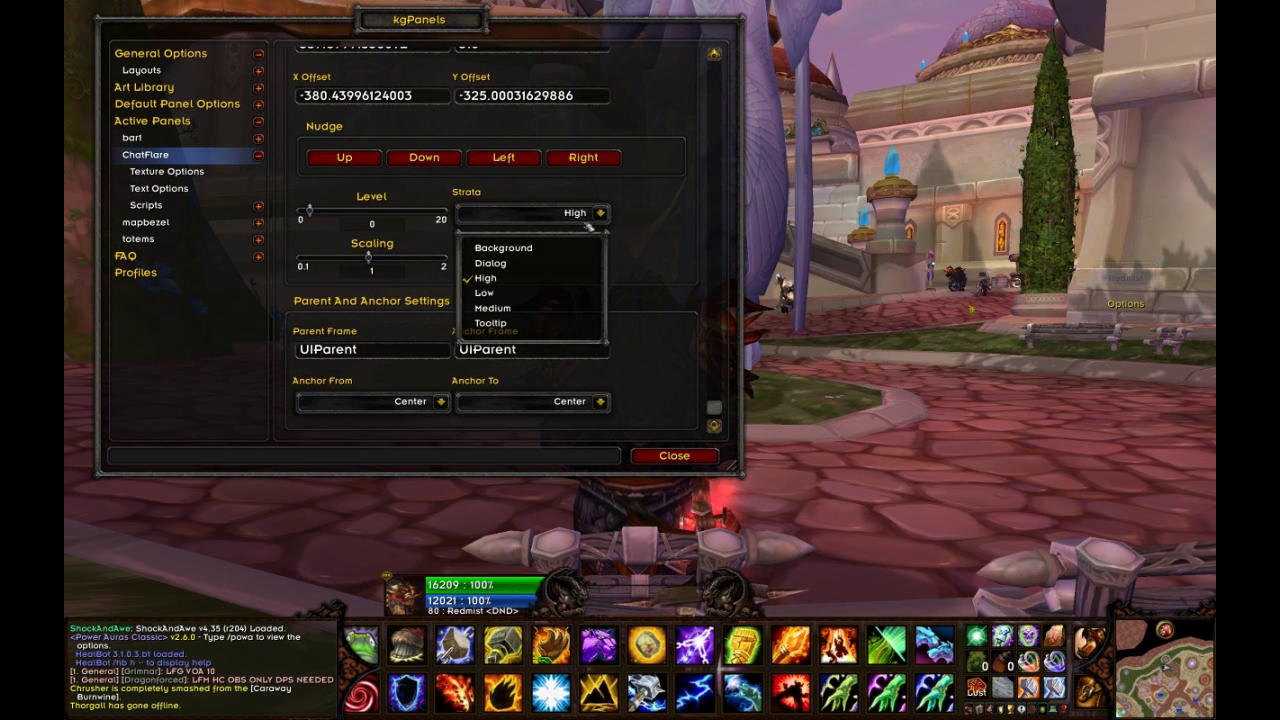
left_click(535, 248)
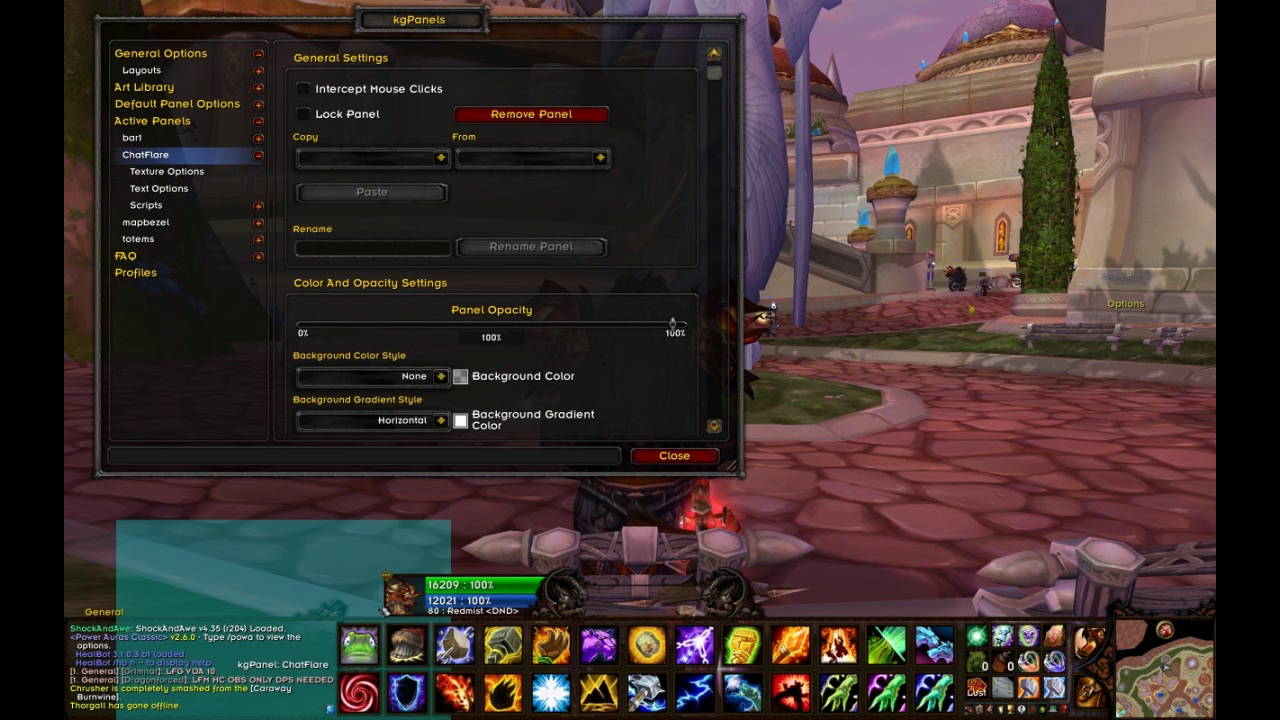
scroll(615, 175, "down", 5)
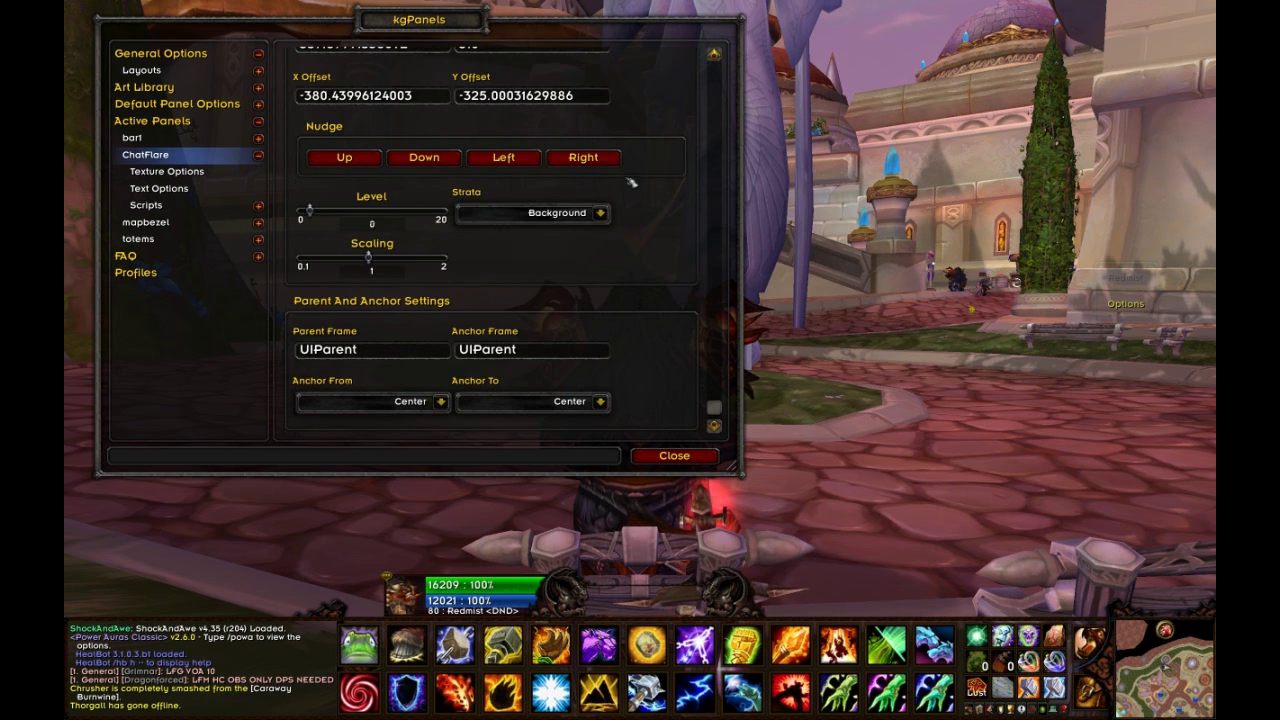
left_click(600, 213)
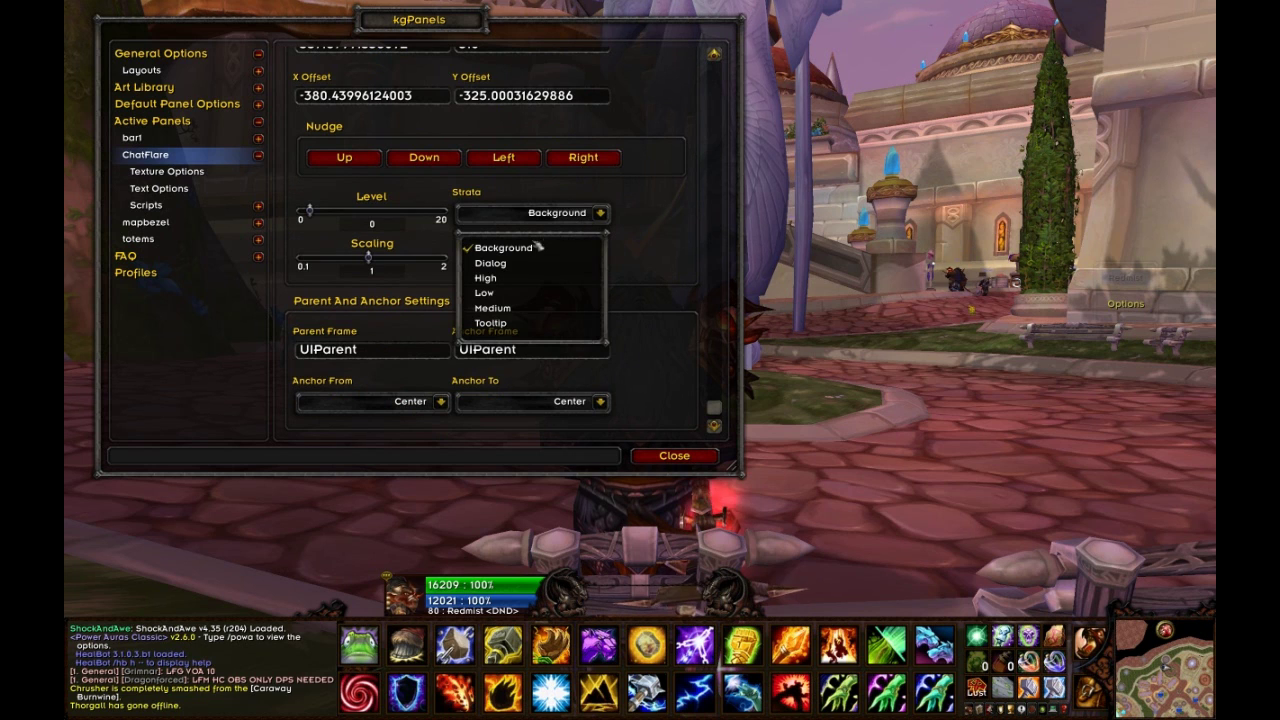
left_click(506, 292)
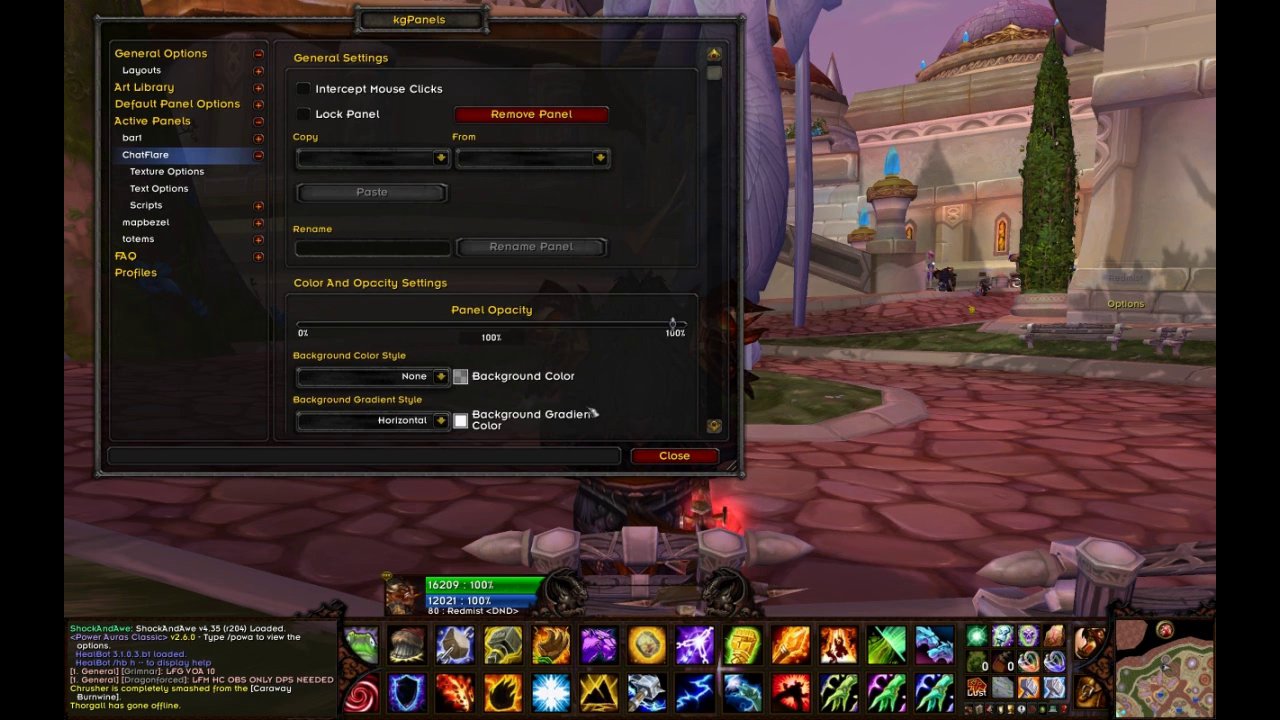
- Tick Lock Panel to fix ChatFlare over the chat area
scroll(355, 190, "down", 5)
scroll(353, 150, "up", 4)
scroll(354, 150, "up", 1)
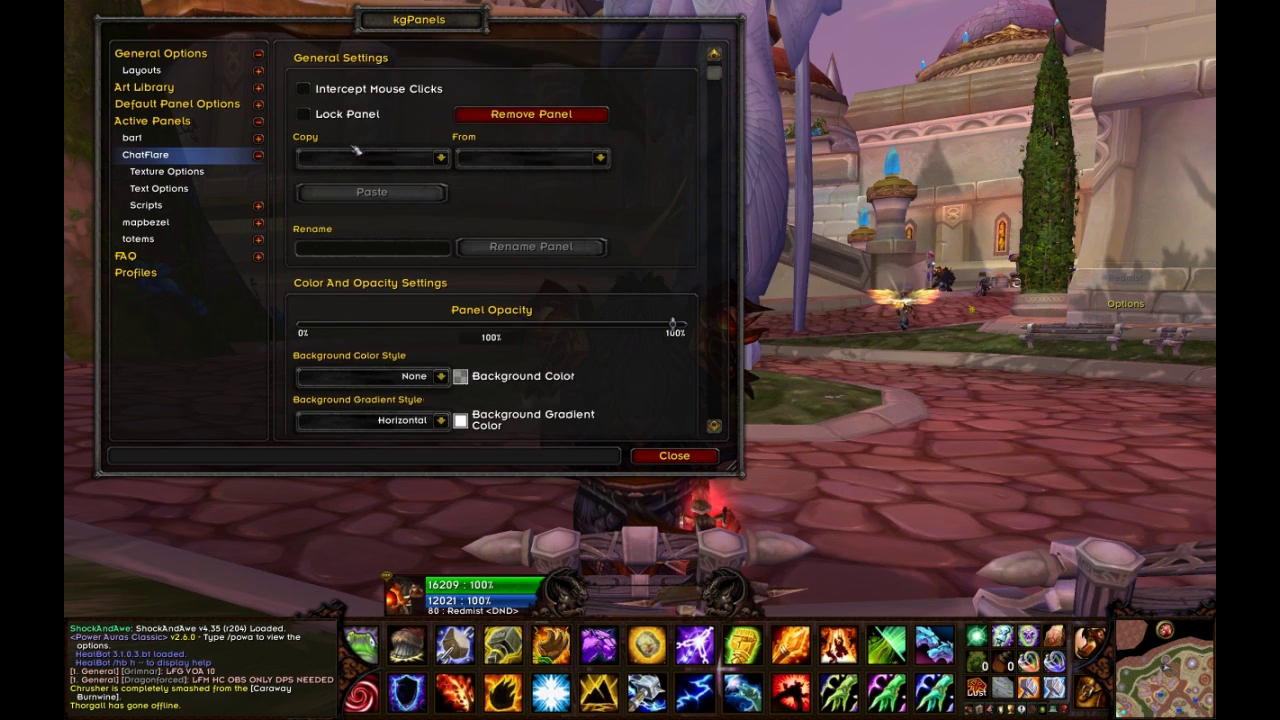
left_click(303, 113)
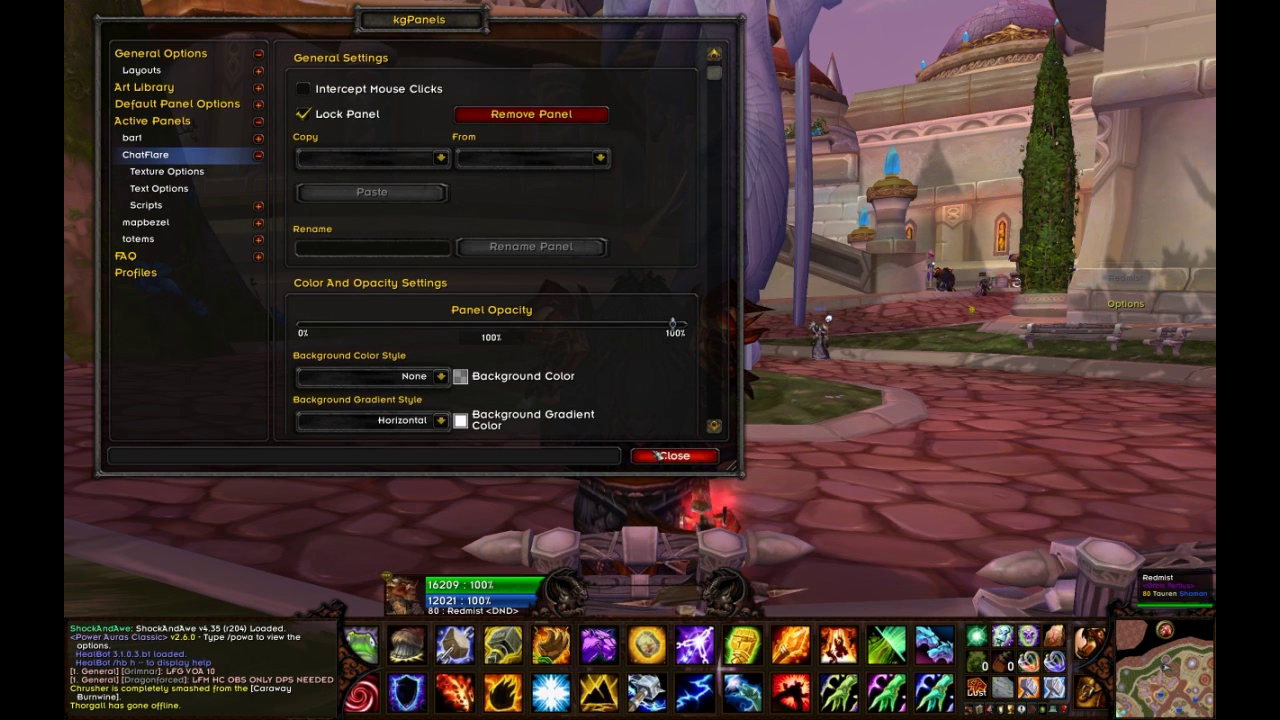
- Dismiss the empty chat line and collapse the ChatFlare panel's sub-entries
key("Return")
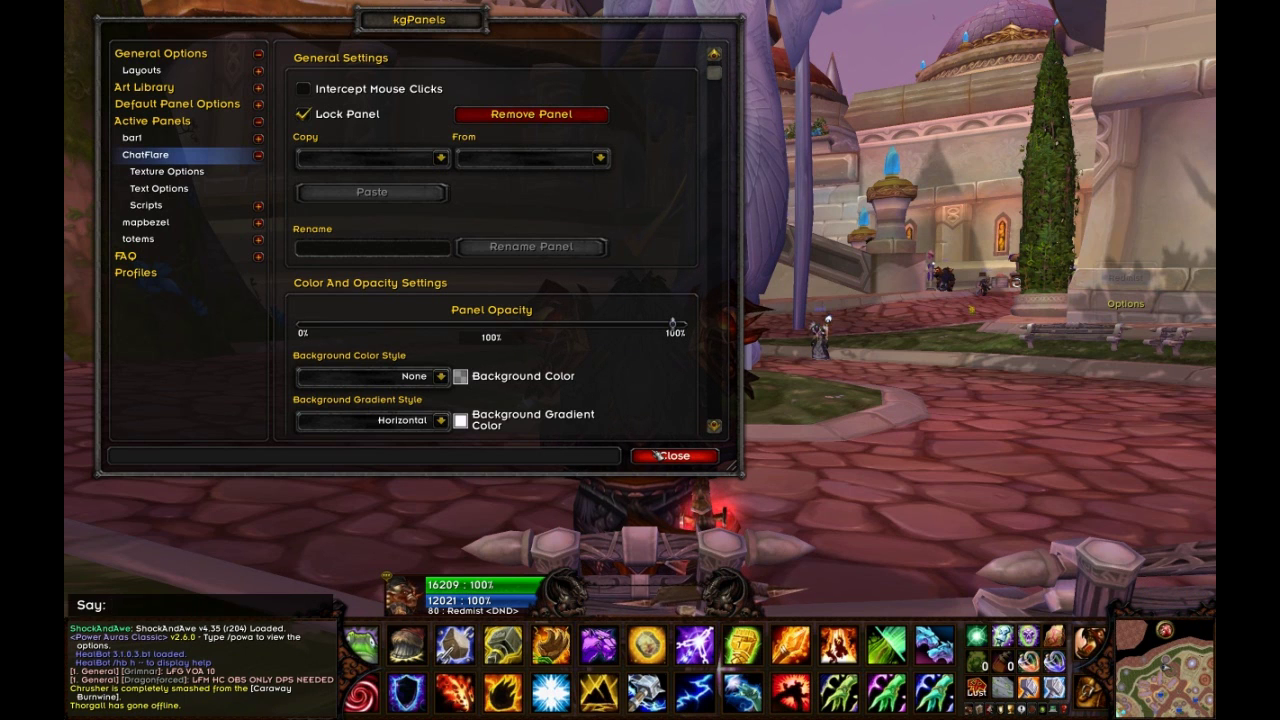
key("Escape")
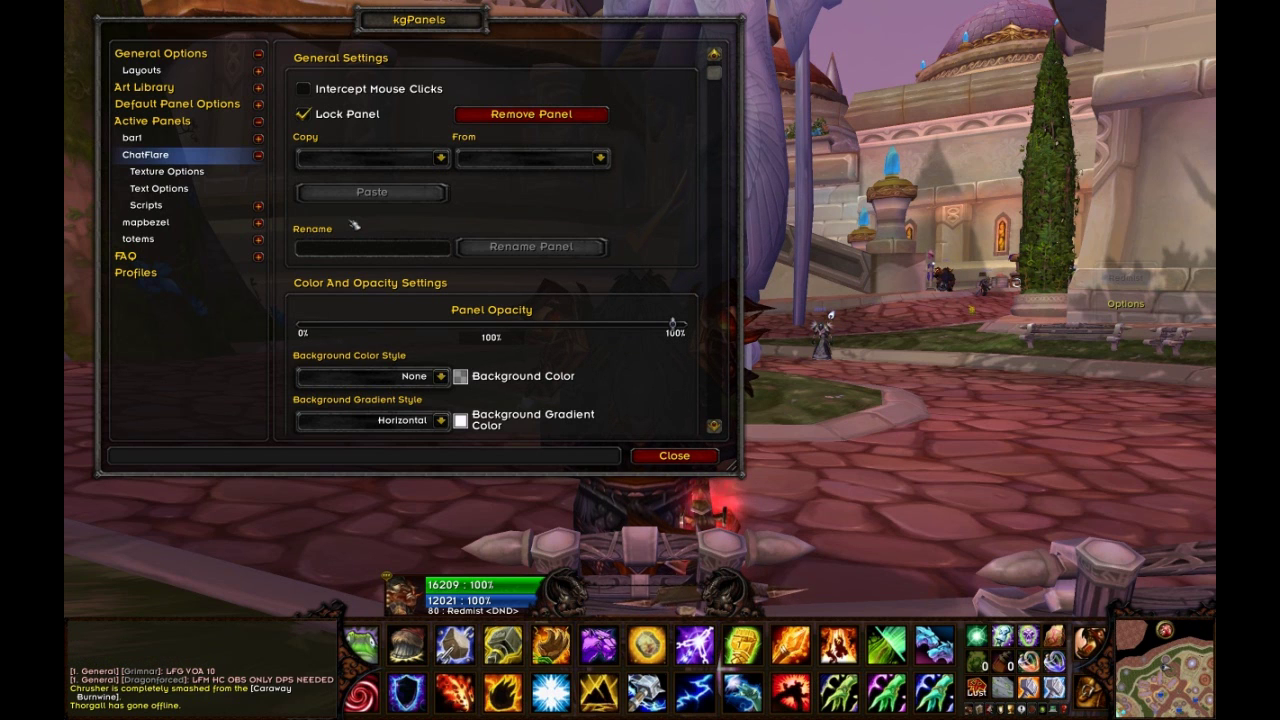
left_click(258, 155)
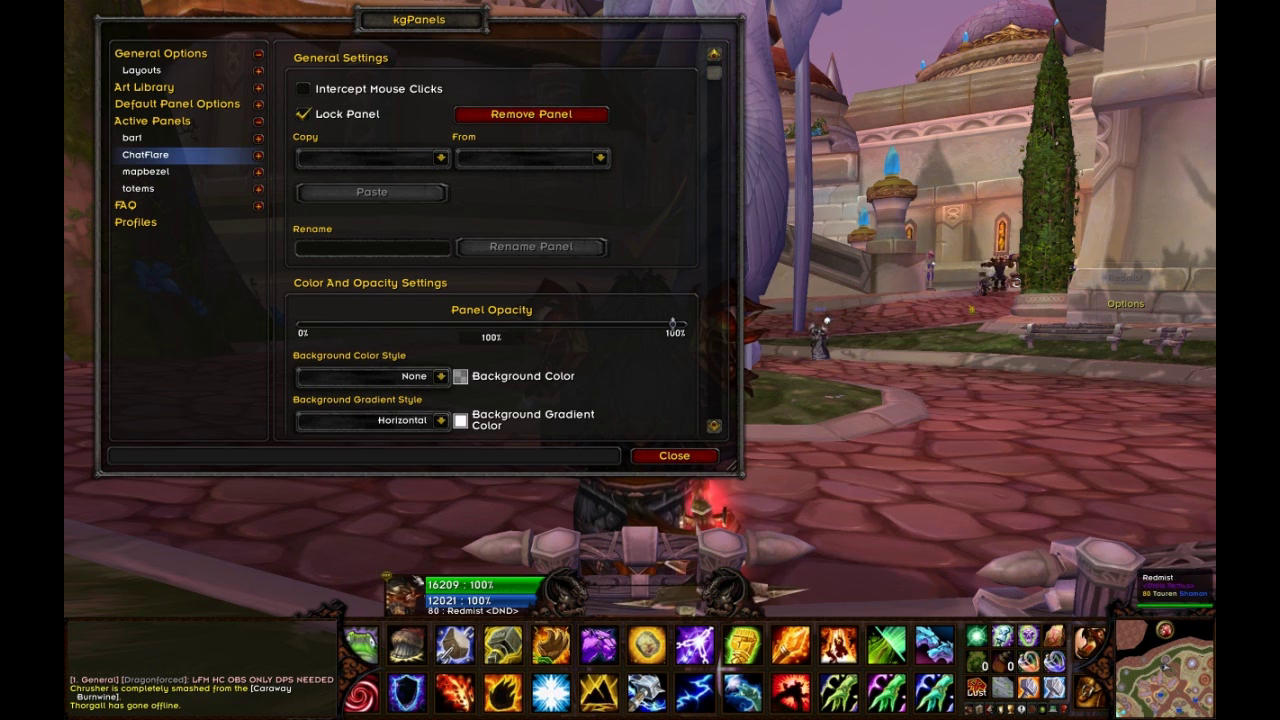
- Preview the mapangel artwork under Art Library > Backgrounds, then bring up the Active Panels creation form
left_click(222, 91)
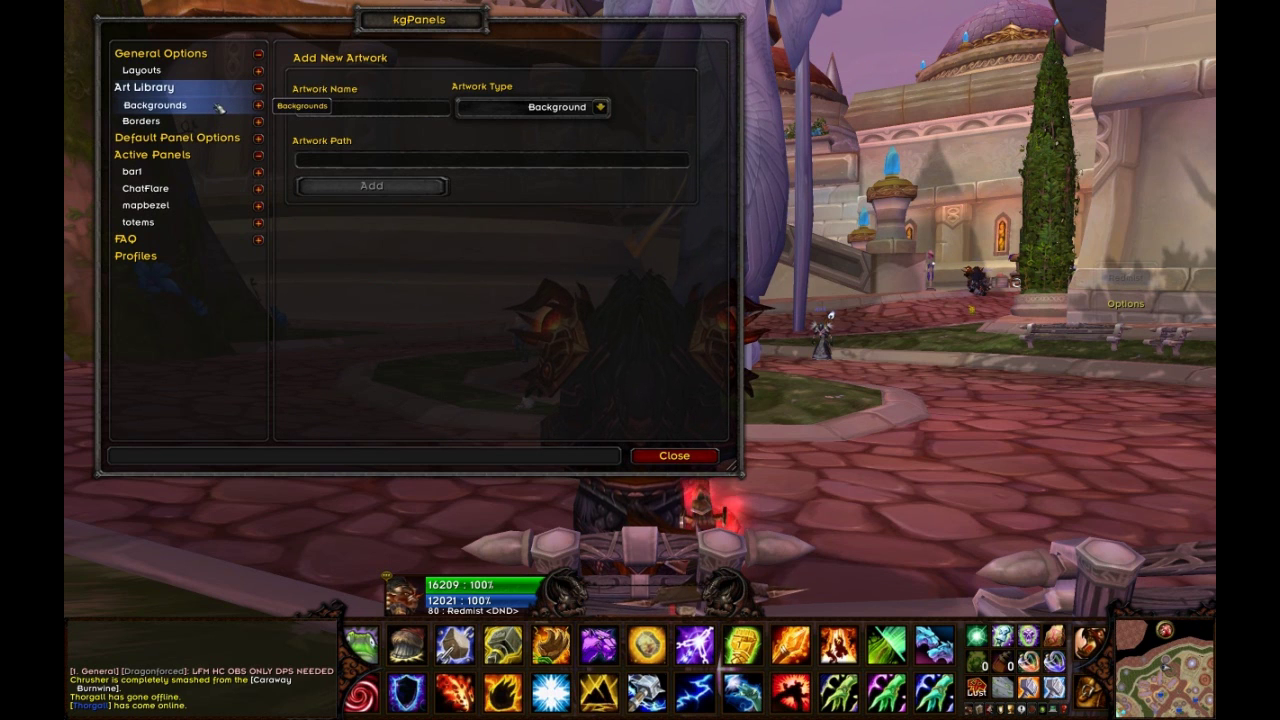
left_click(218, 107)
left_click(258, 104)
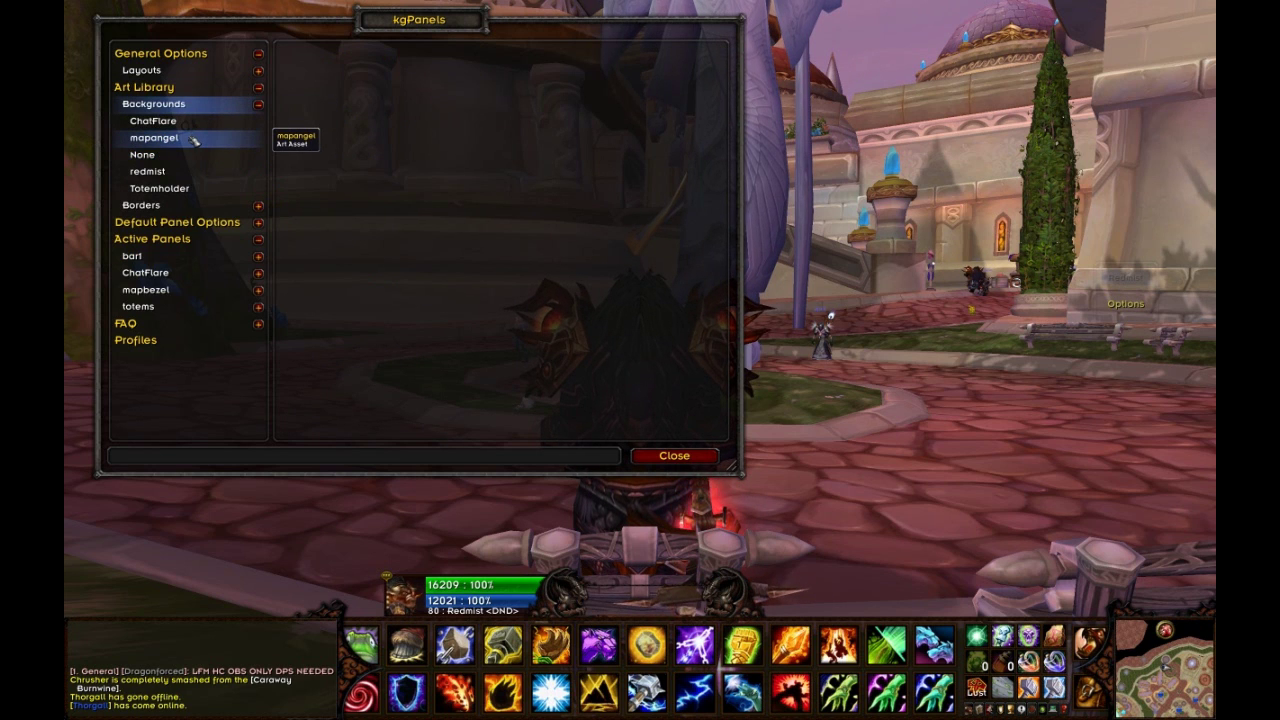
left_click(193, 140)
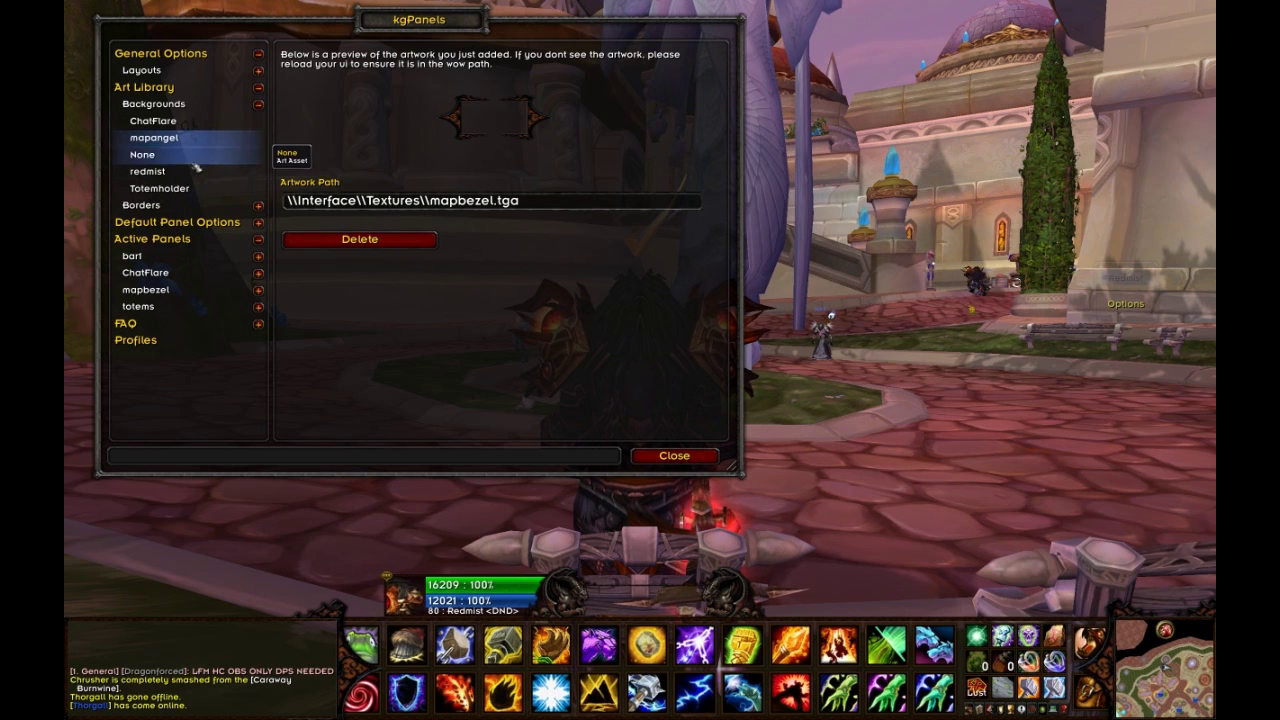
left_click(220, 242)
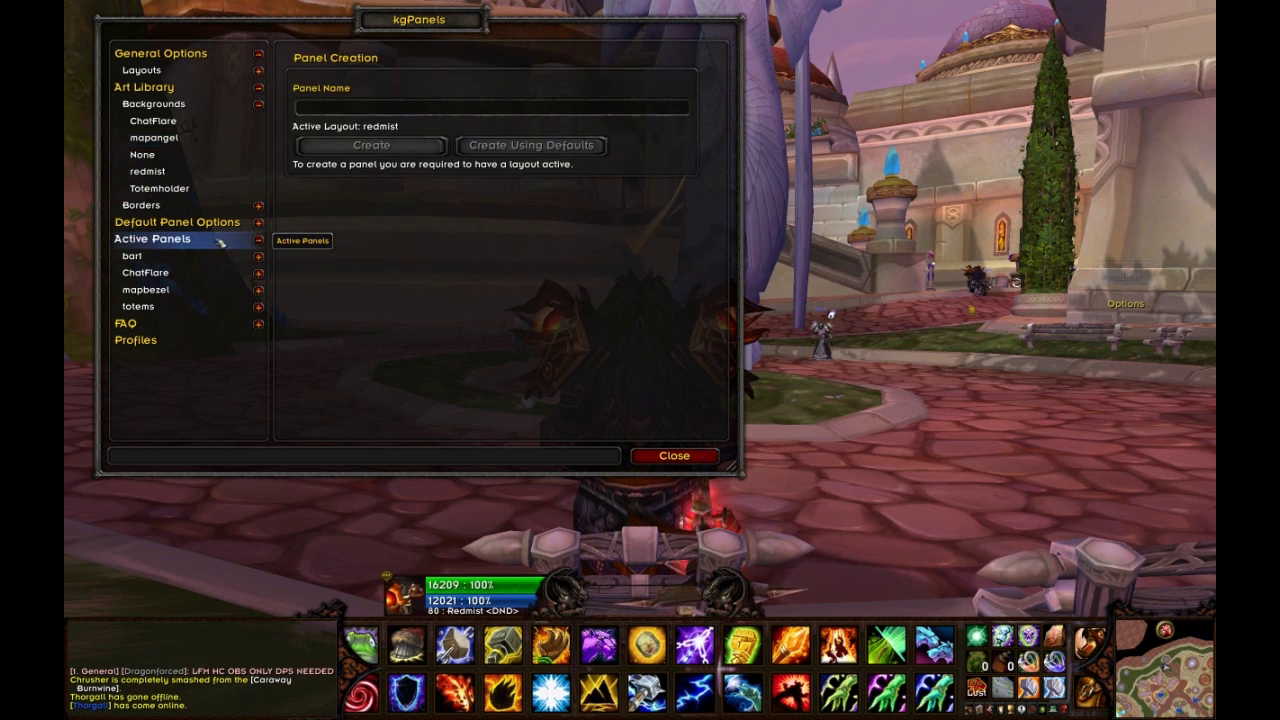
- Enter 'PlayerFrame' as the panel name, create the panel, and move the options window aside
left_click(352, 108)
type("PlayerFra")
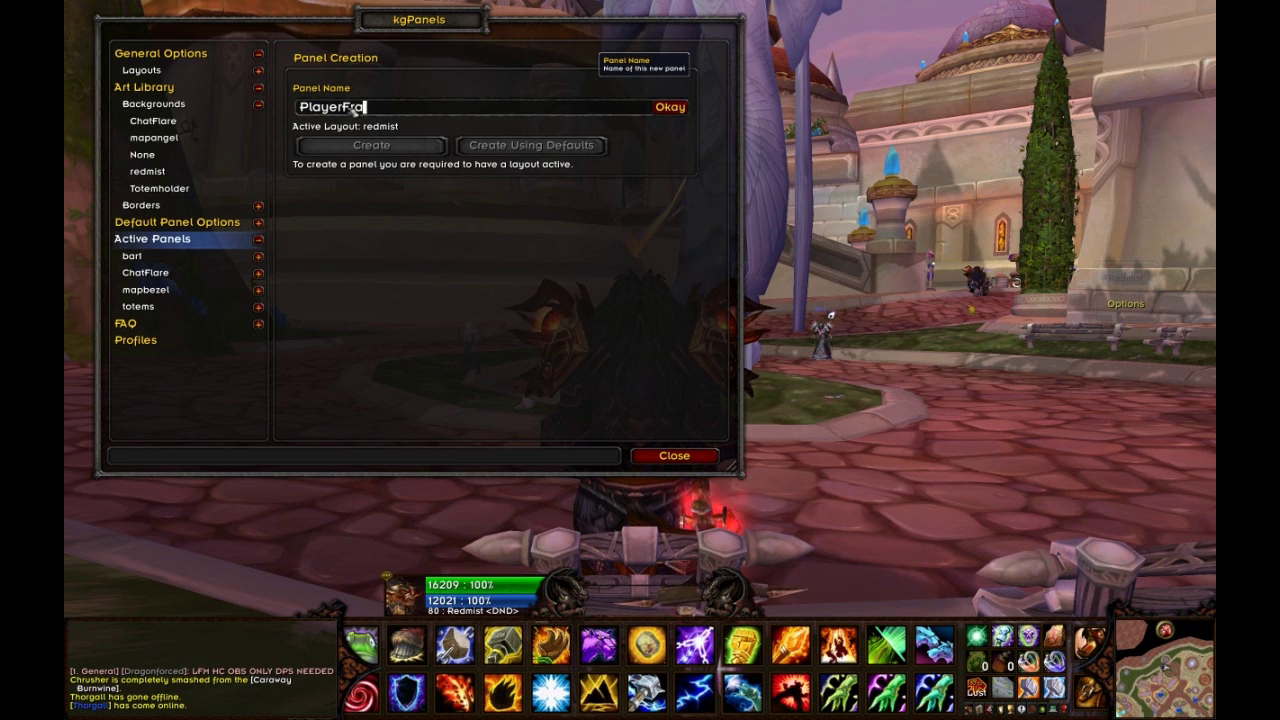
type("me")
left_click(672, 110)
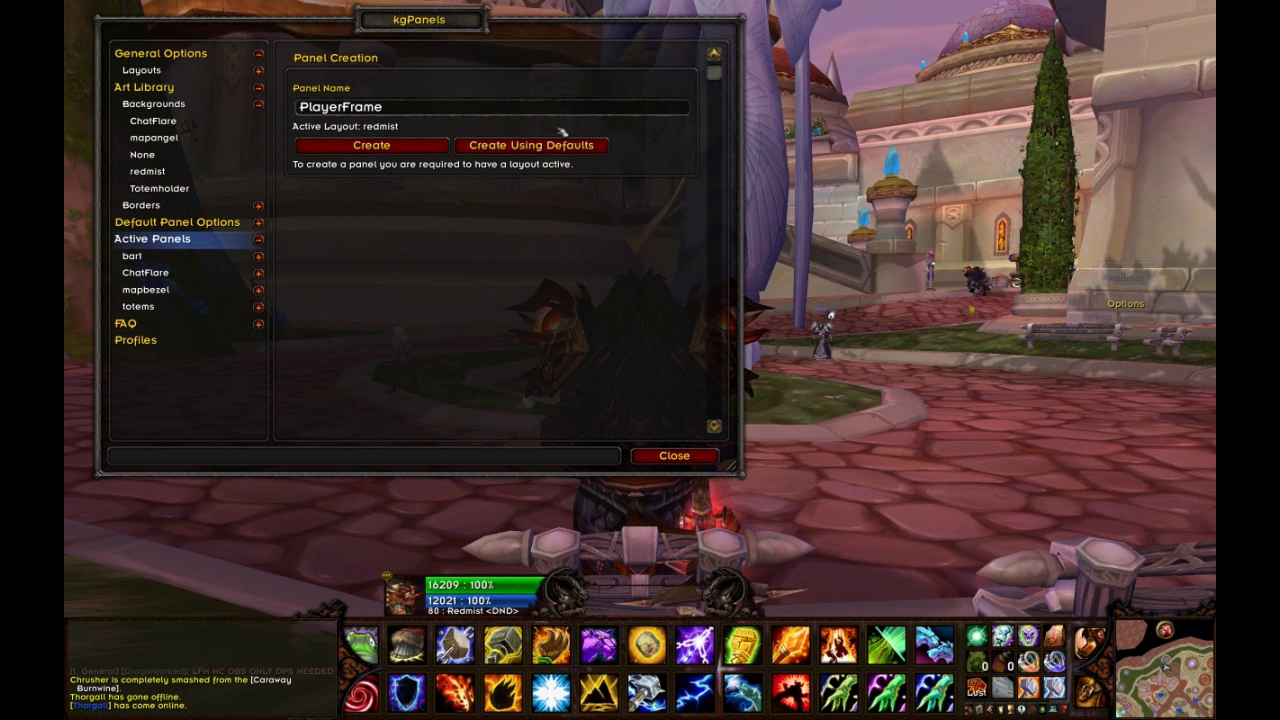
left_click(417, 146)
left_click_drag(450, 30, 410, 29)
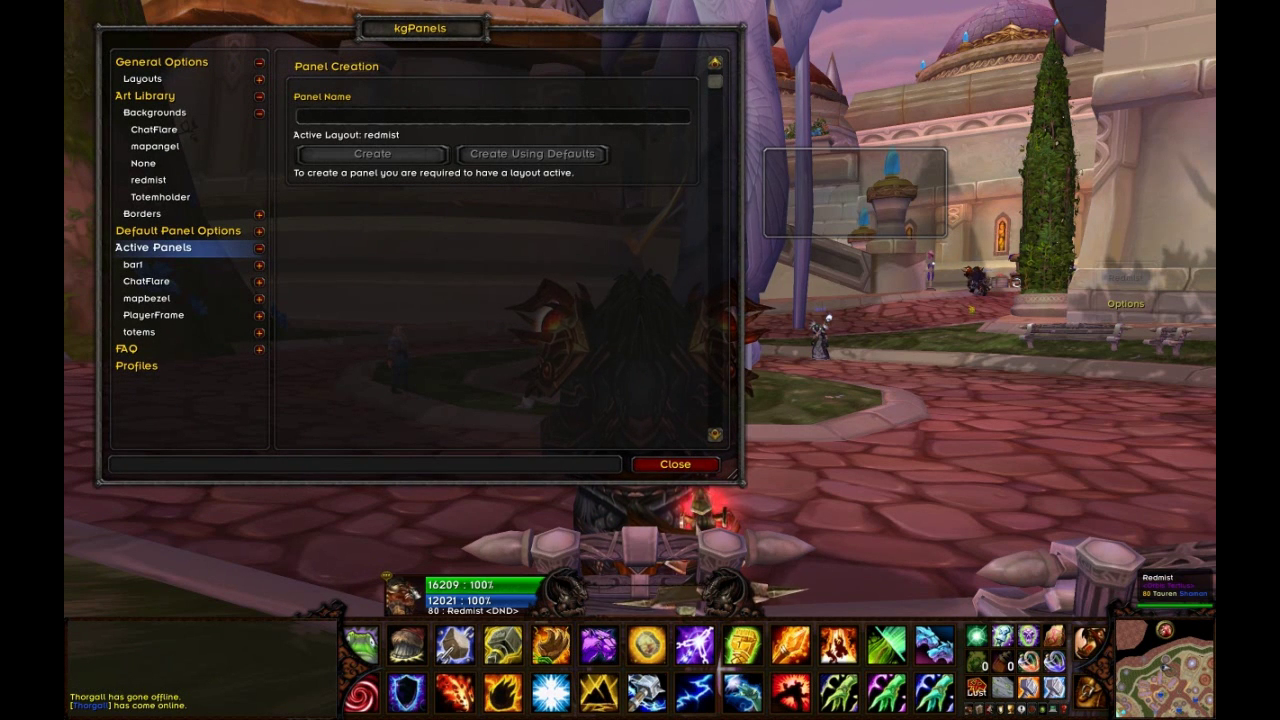
- Target yourself and select the NAME macro from the /macro window
key("F1")
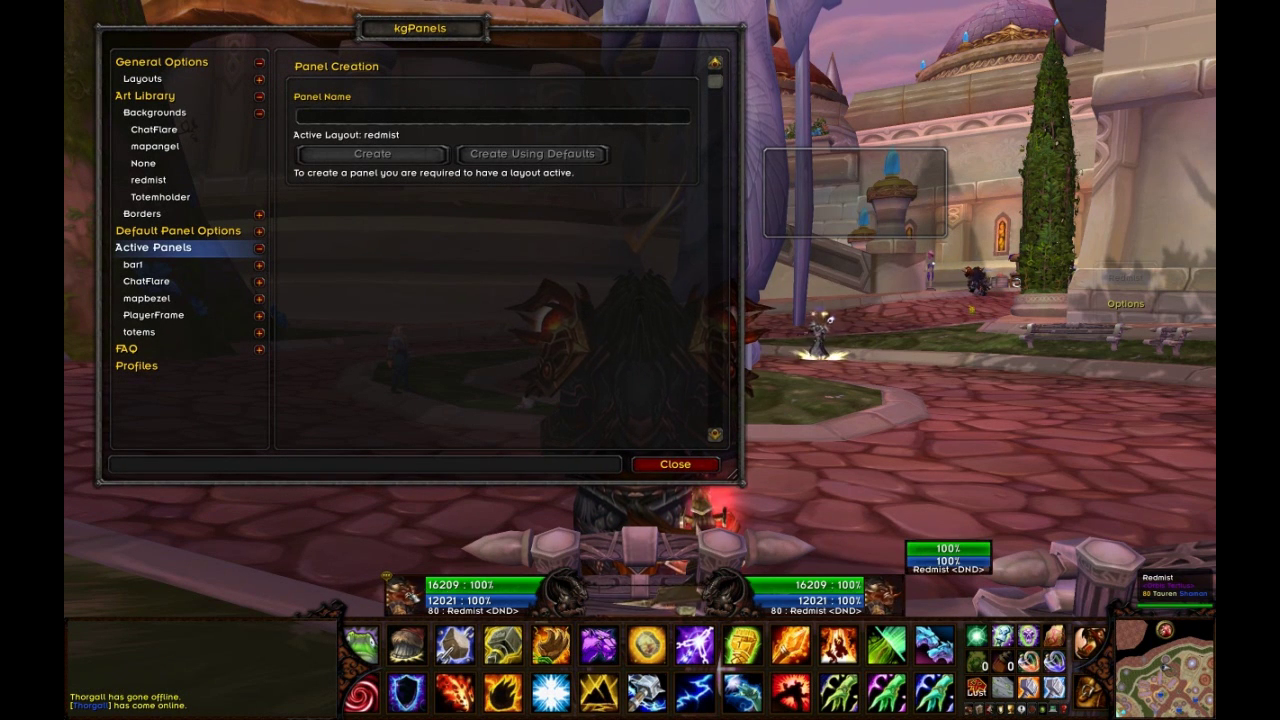
key("Return")
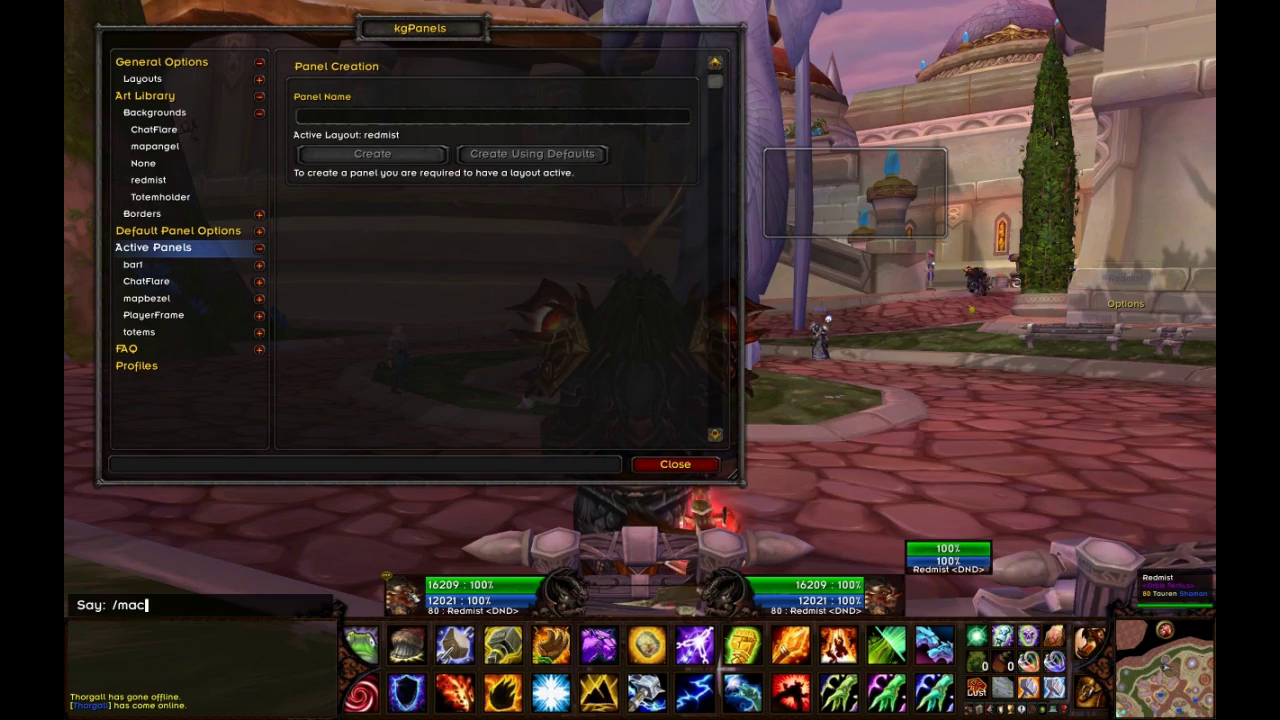
type("/macro")
key("Return")
left_click_drag(400, 45, 820, 26)
left_click(298, 284)
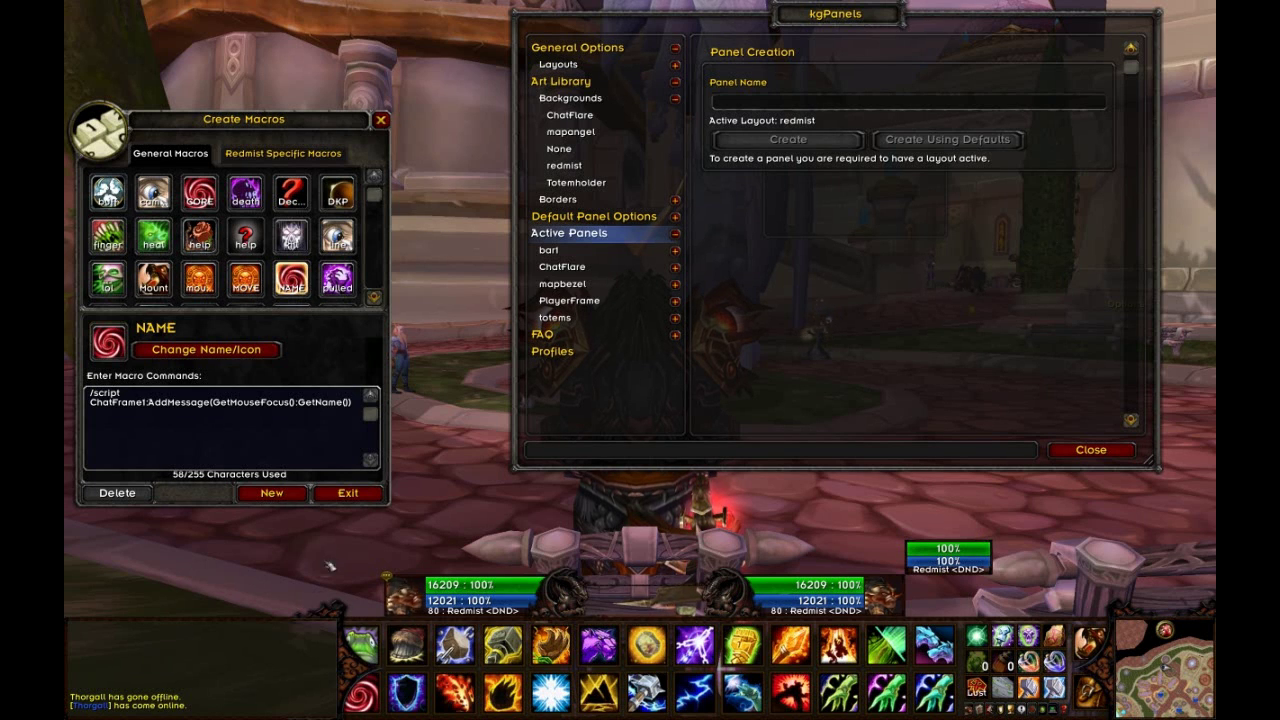
left_click(330, 493)
left_click_drag(846, 19, 619, 55)
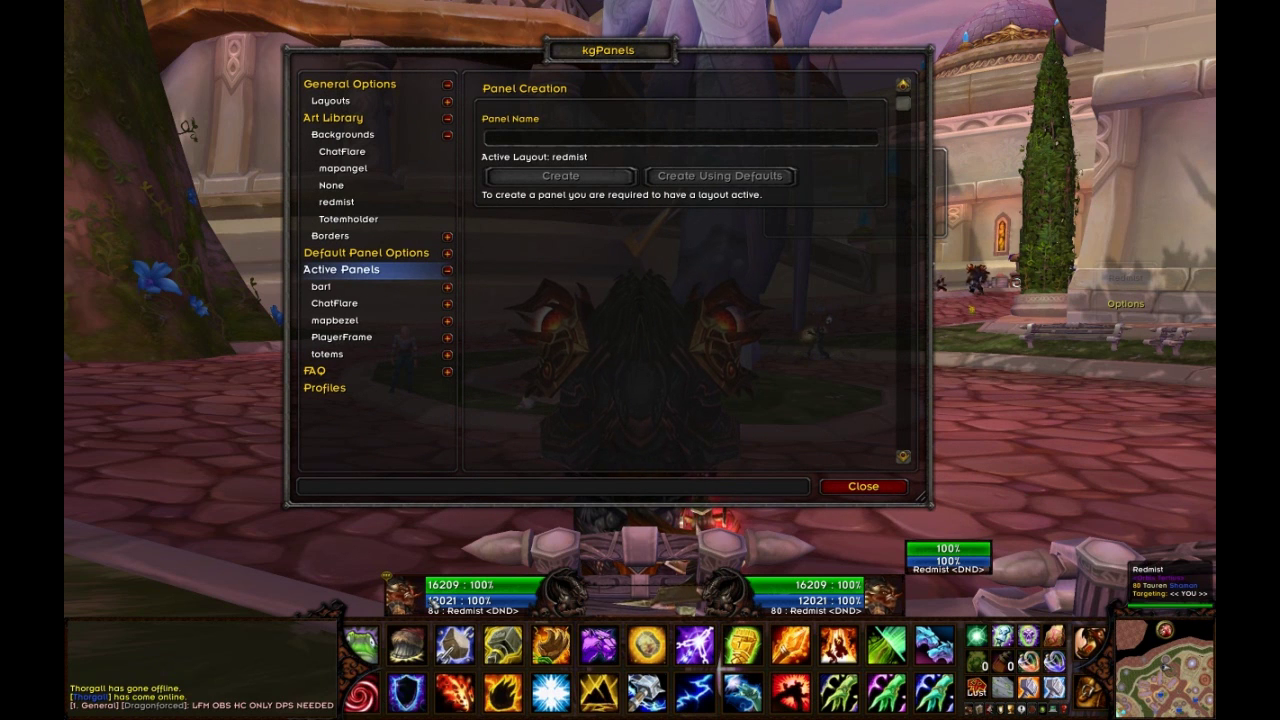
- Run the NAME macro over the unit frames to confirm PitBullUnitFrame1, then open PlayerFrame's settings
key("1")
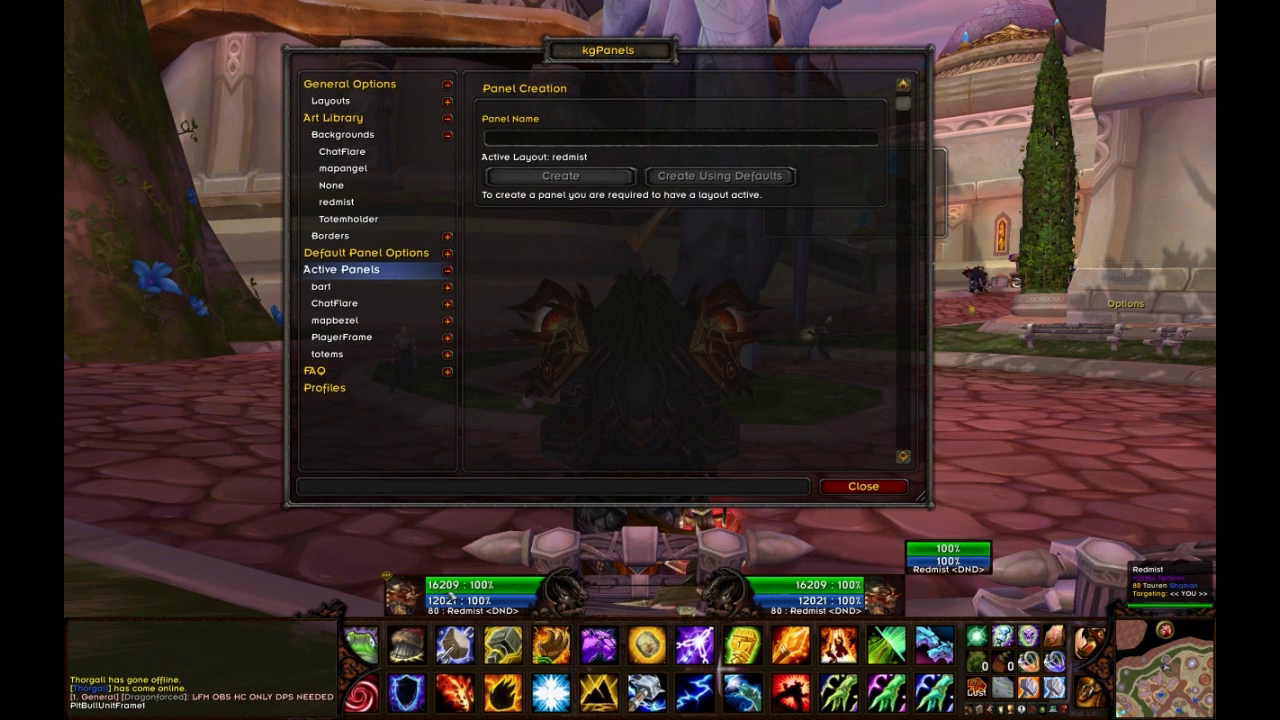
key("1")
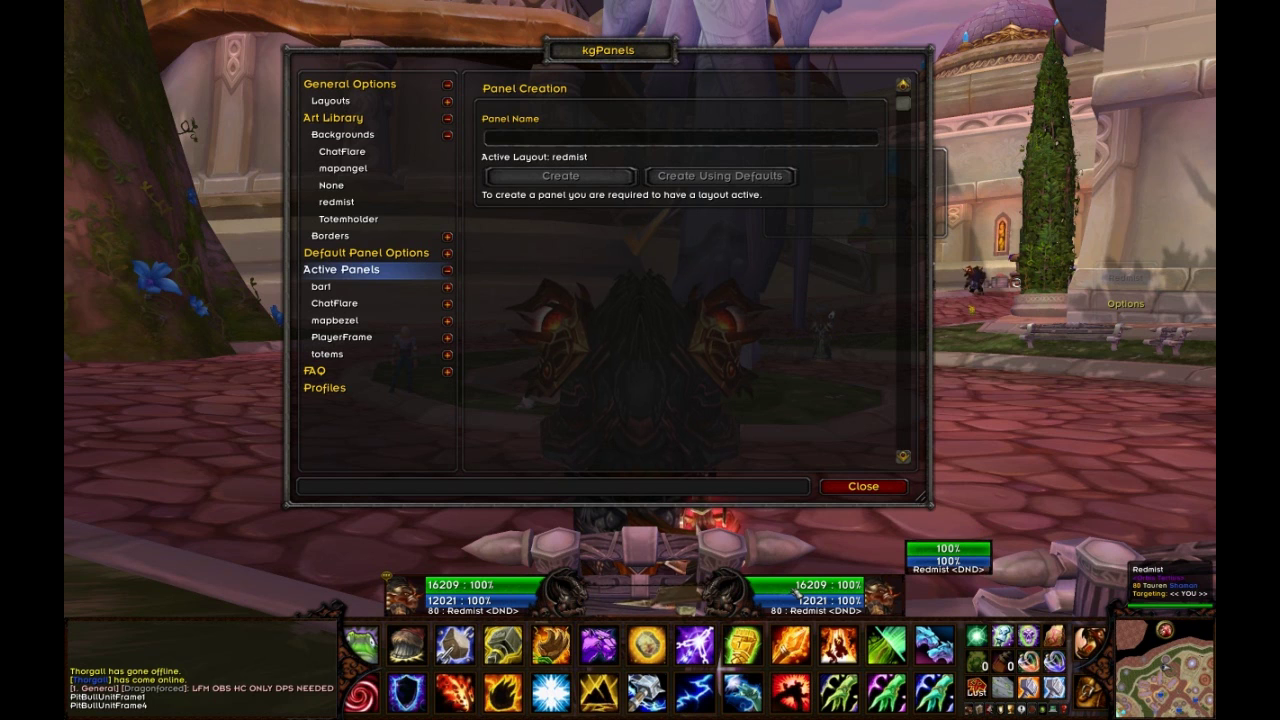
key("1")
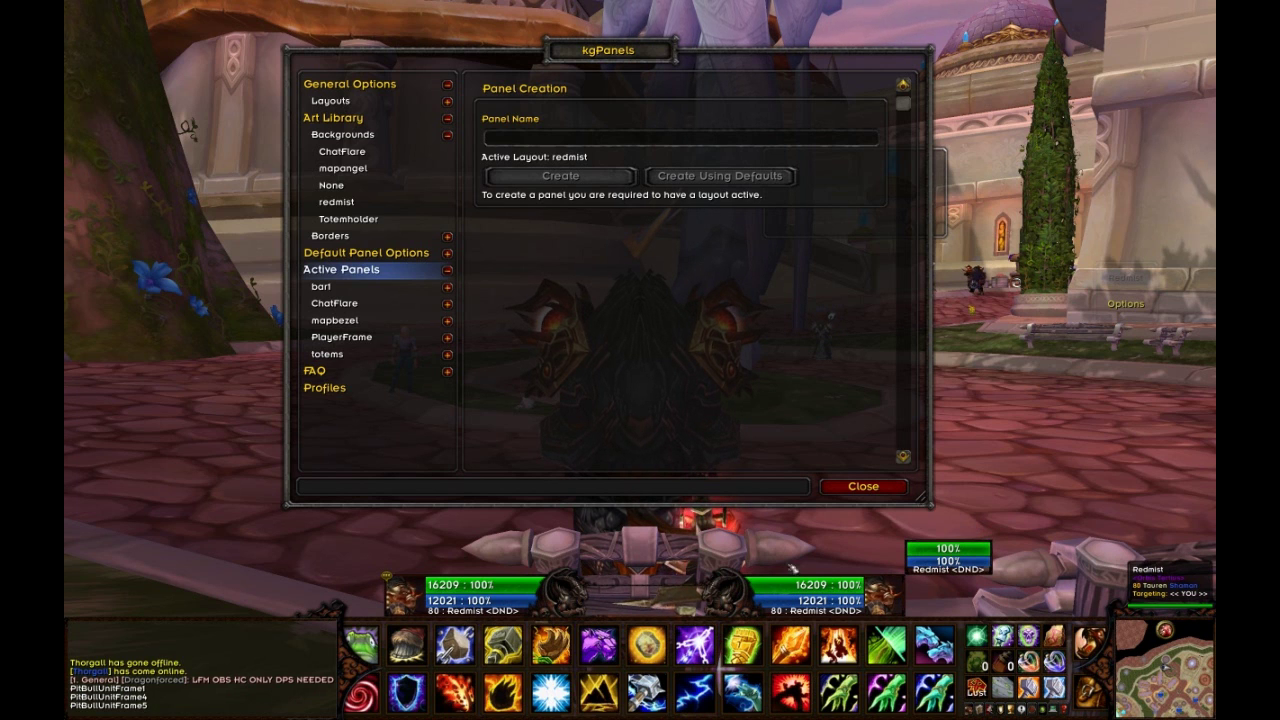
key("1")
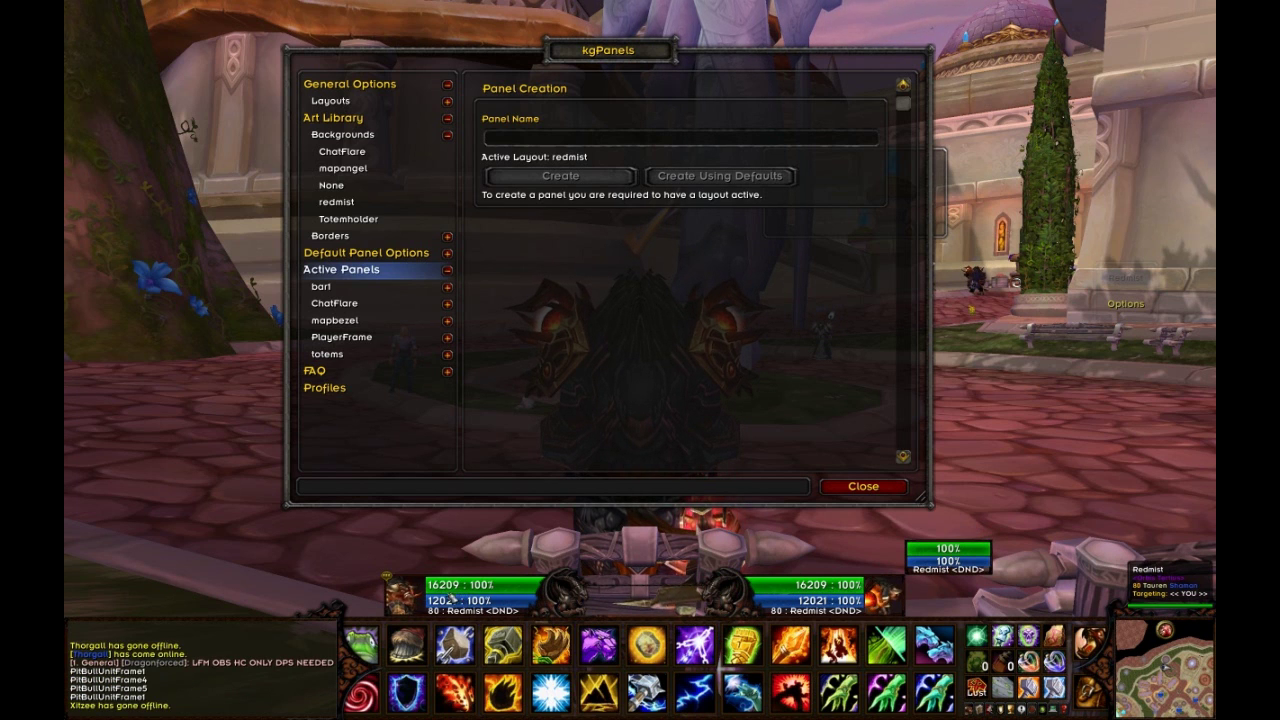
key("1")
key("1")
key("1")
key("1")
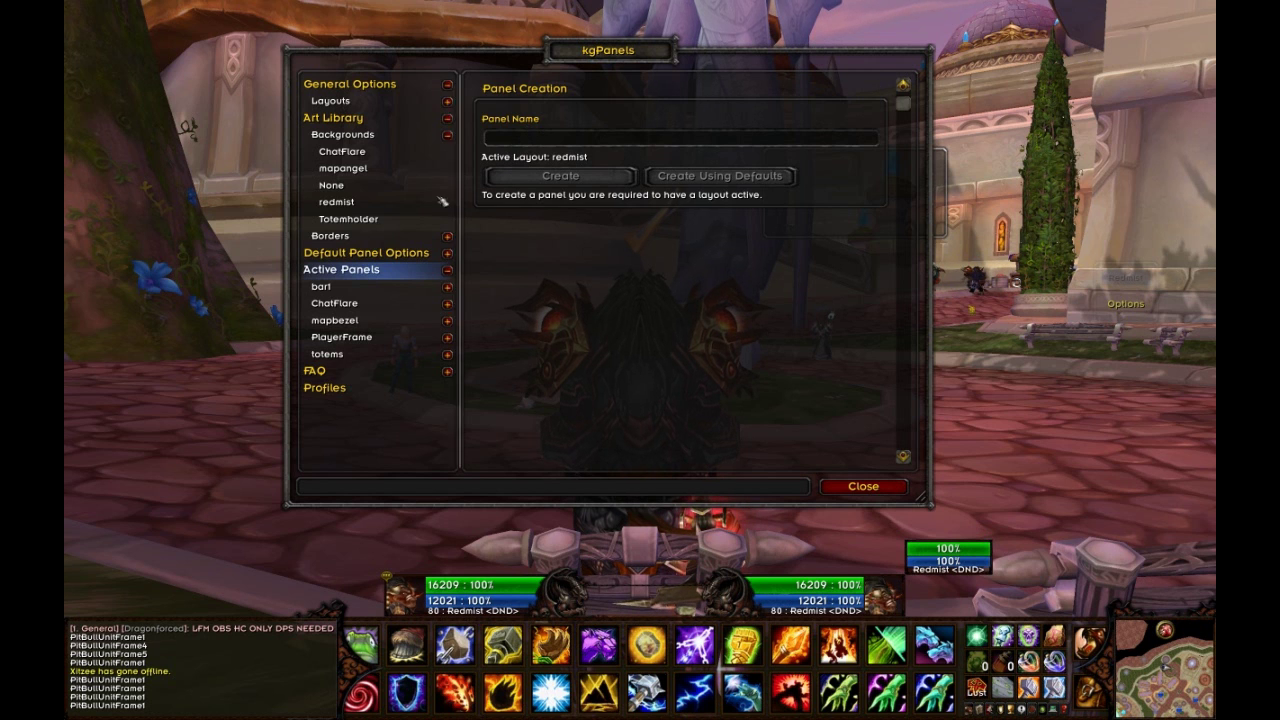
left_click(390, 339)
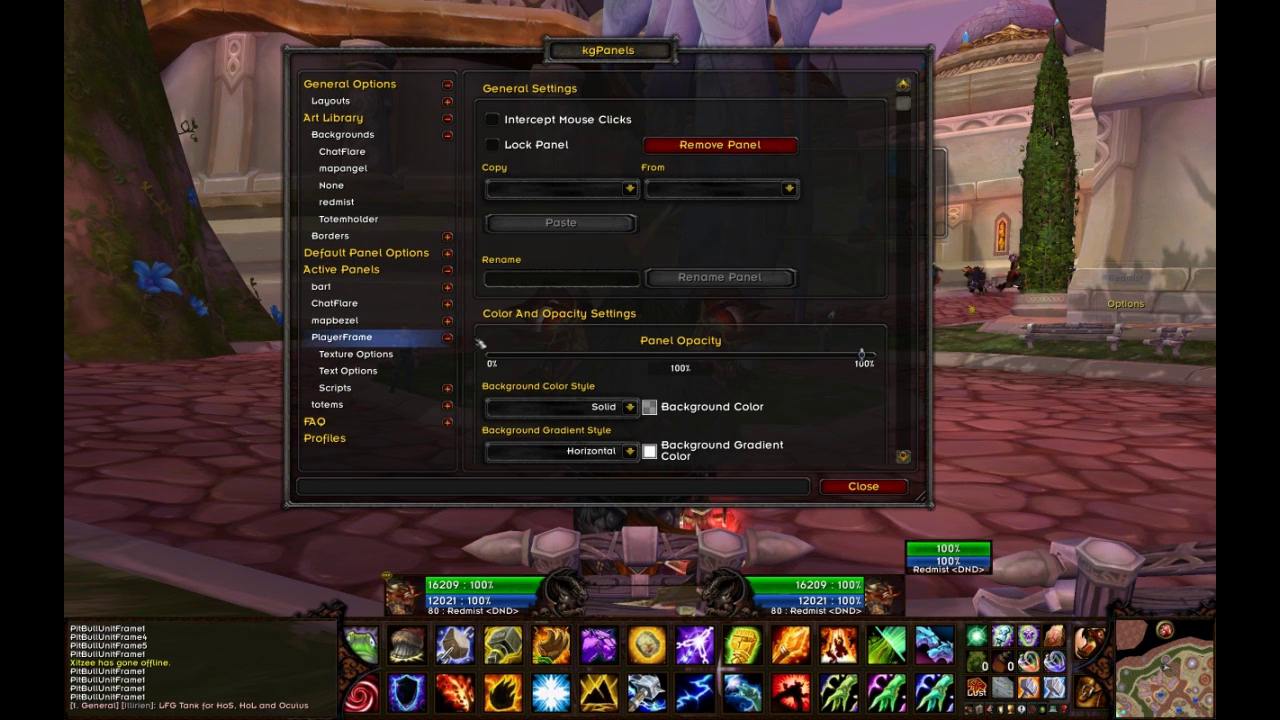
left_click_drag(645, 45, 495, 35)
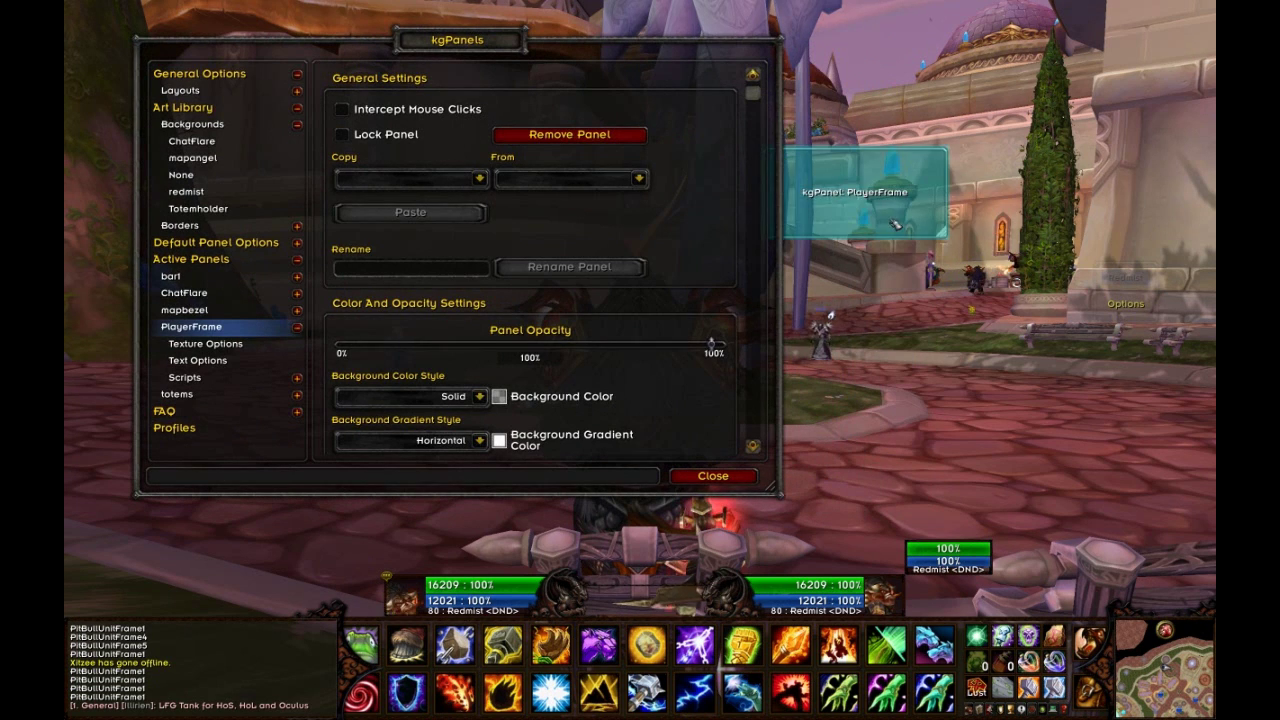